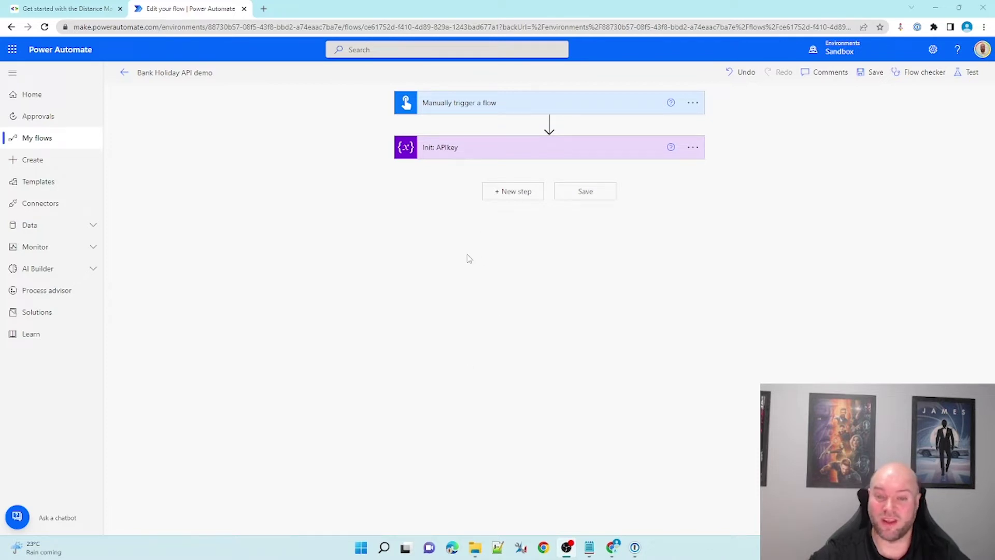
# - Add an HTTP action below Init: APIkey by searching 'http' for the new step
pyautogui.click(508, 193)
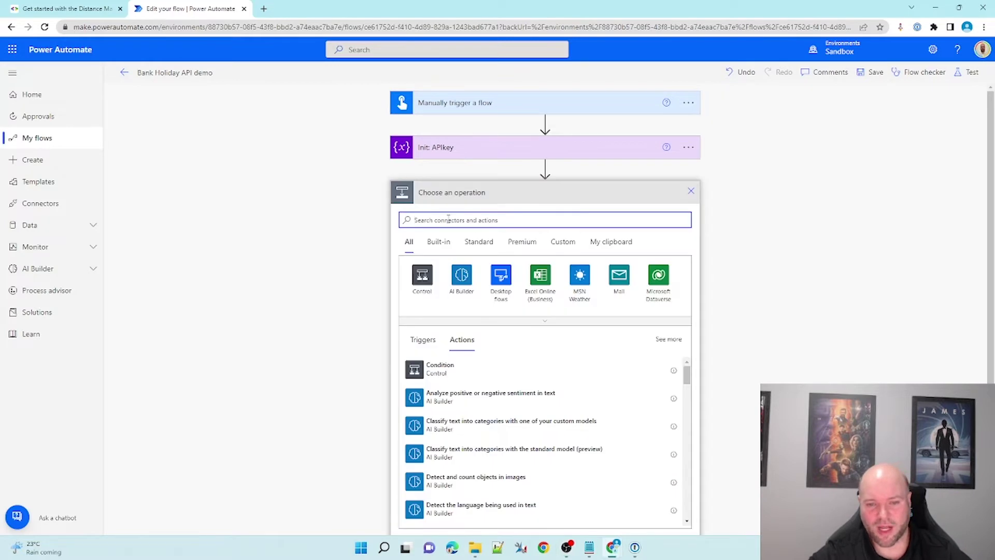
pyautogui.write('http')
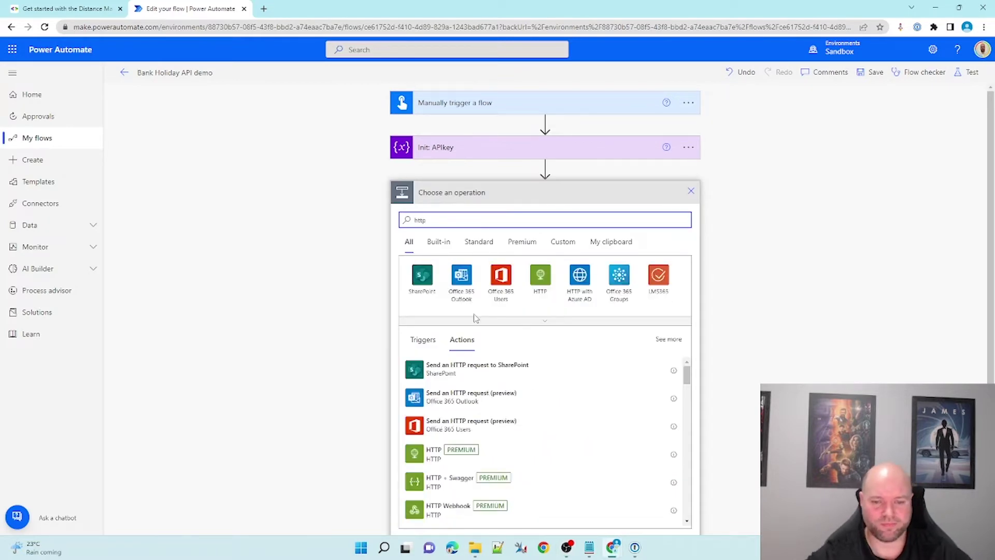
pyautogui.click(432, 454)
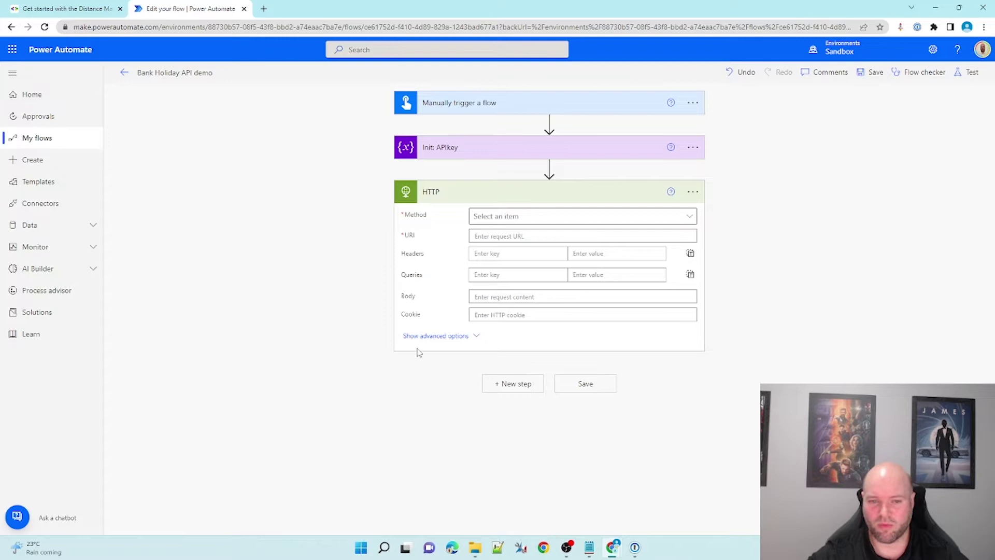
pyautogui.click(513, 221)
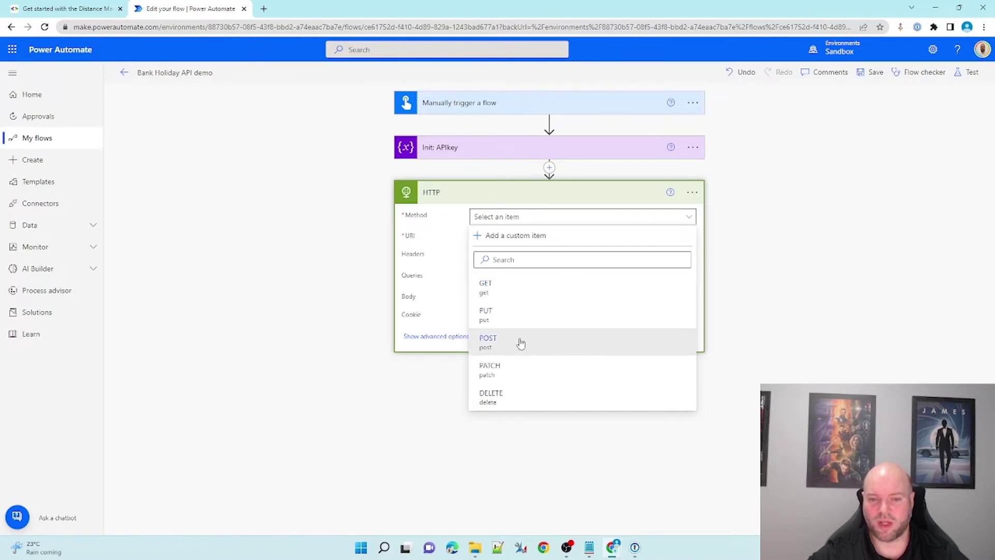
pyautogui.click(832, 250)
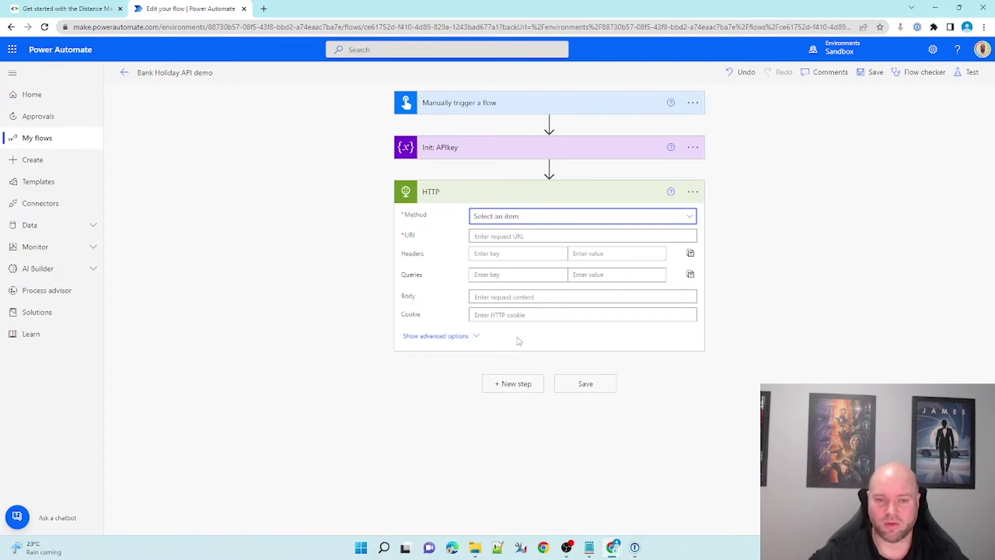
pyautogui.click(71, 10)
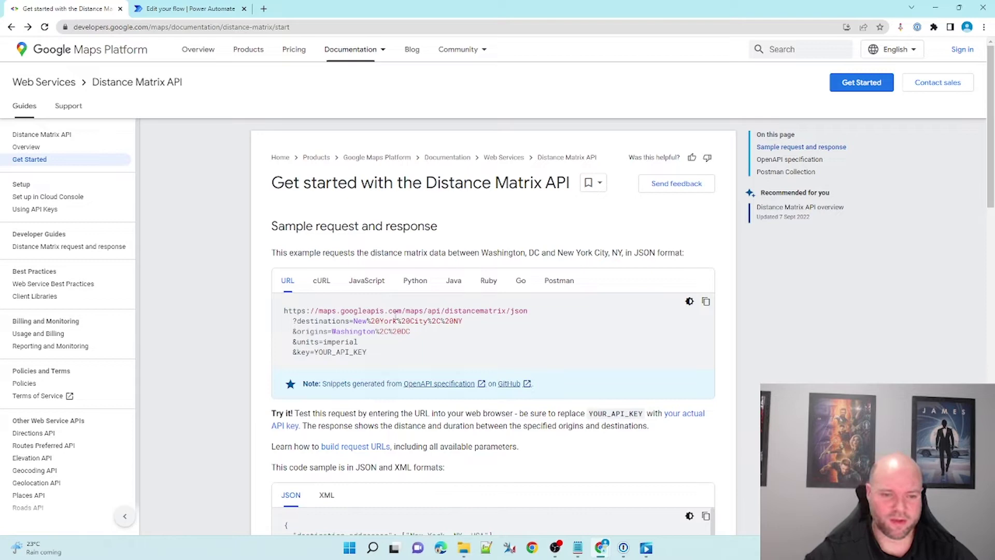
pyautogui.scroll(-2, 310, 259)
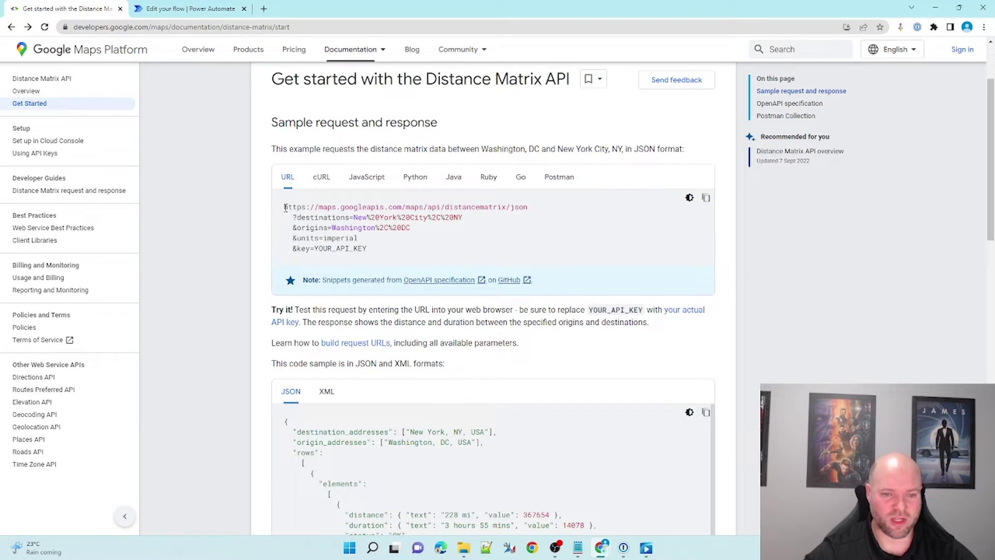
pyautogui.moveTo(284, 207); pyautogui.dragTo(529, 206)
pyautogui.hotkey('ctrl', 'c')
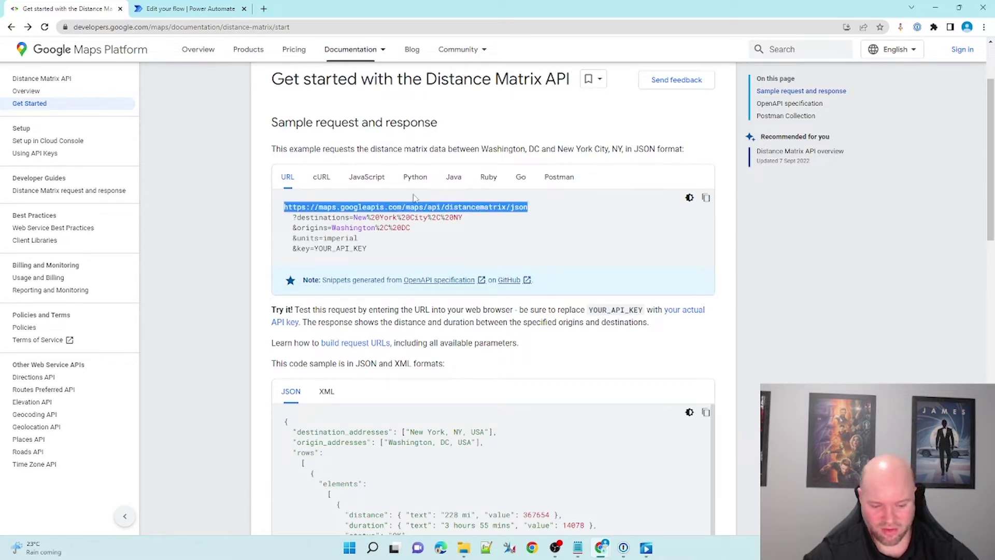
pyautogui.click(163, 15)
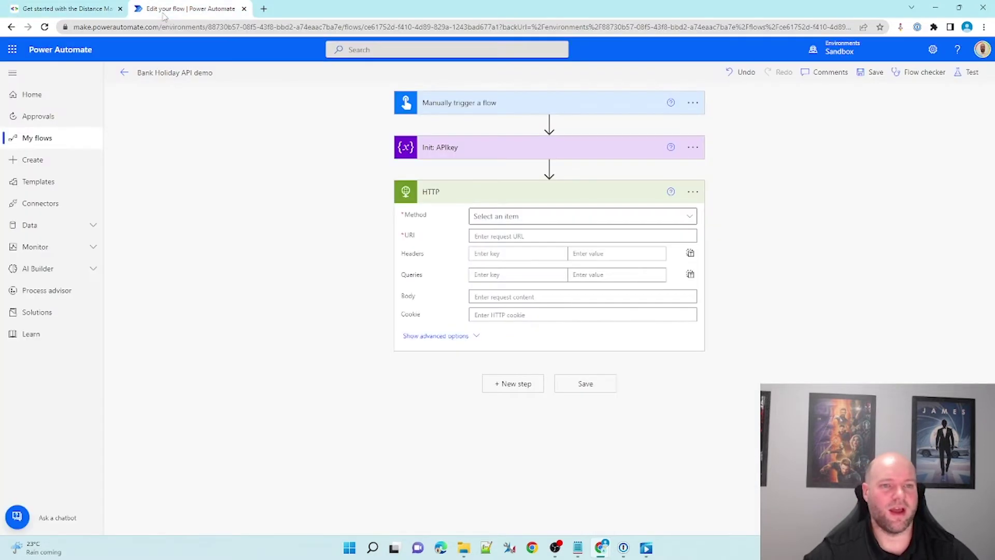
pyautogui.click(489, 236)
pyautogui.hotkey('ctrl', 'v')
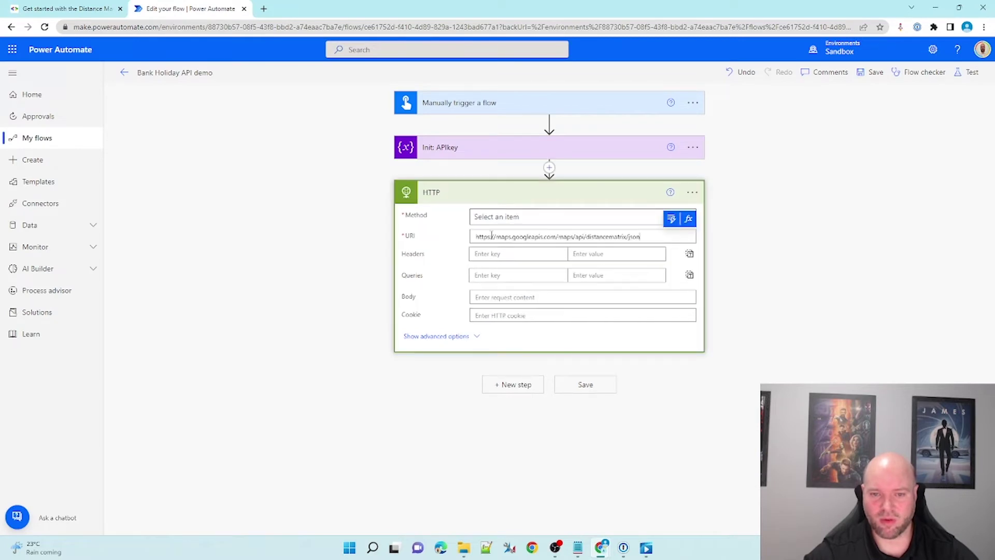
# - Set the HTTP action's Method to GET
pyautogui.click(51, 7)
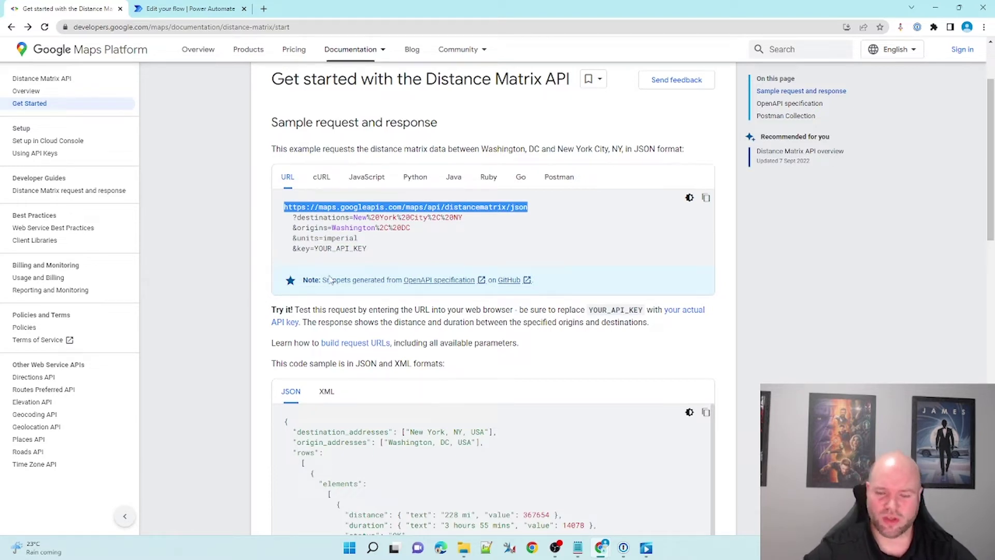
pyautogui.click(186, 9)
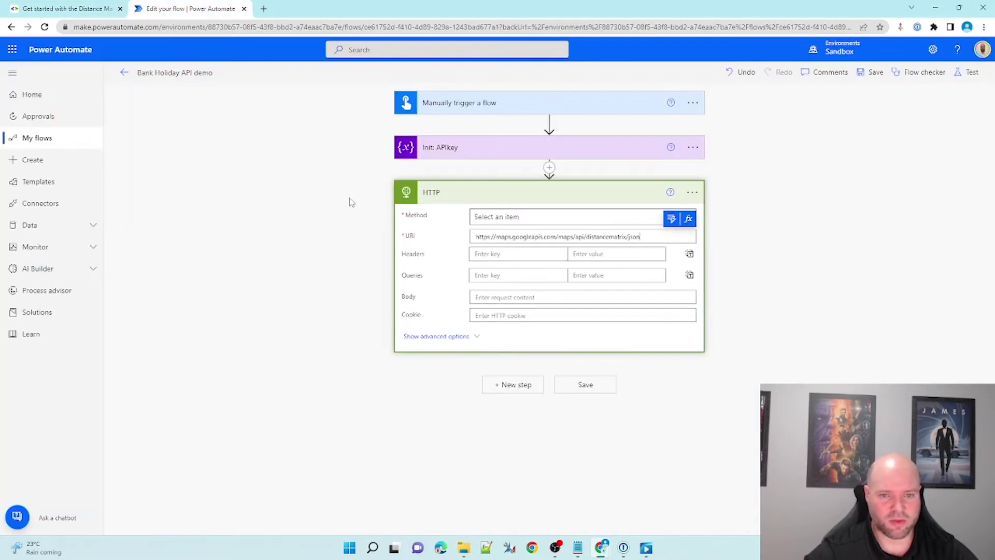
pyautogui.click(523, 221)
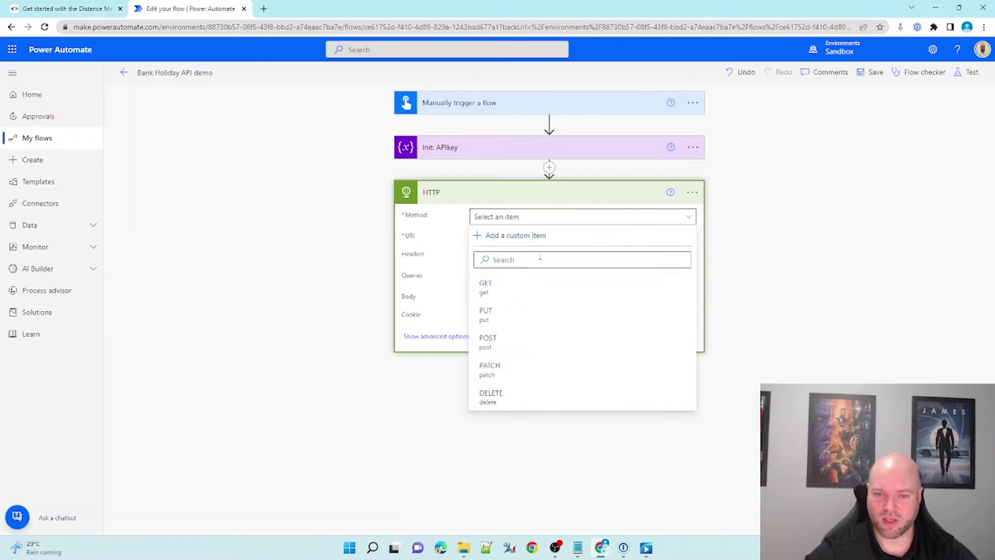
pyautogui.click(508, 288)
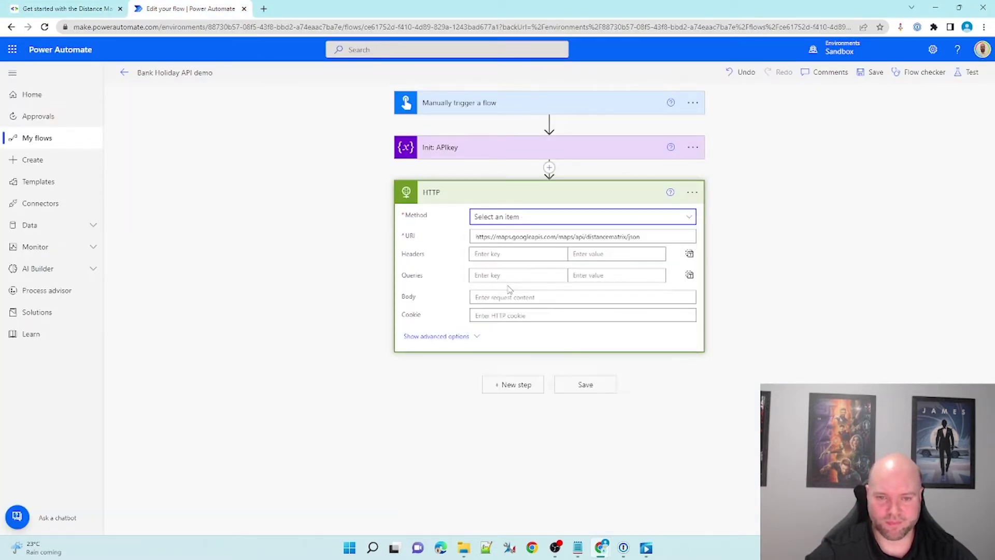
pyautogui.click(57, 7)
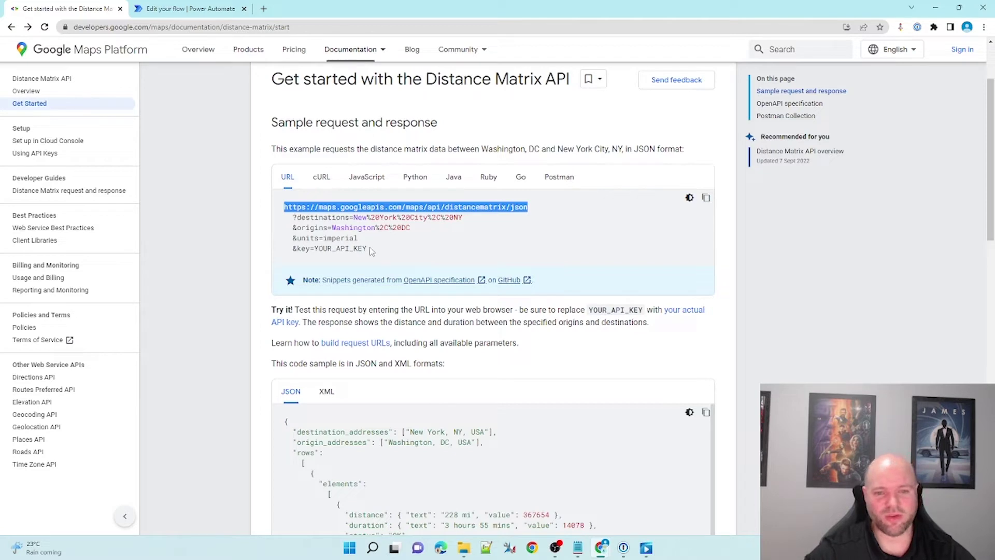
pyautogui.moveTo(369, 251); pyautogui.dragTo(298, 250)
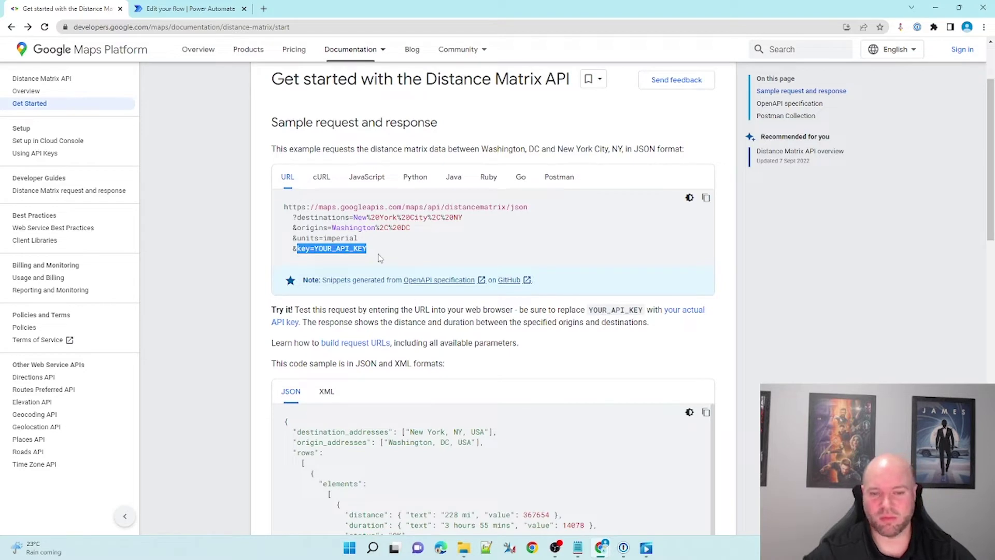
pyautogui.click(377, 262)
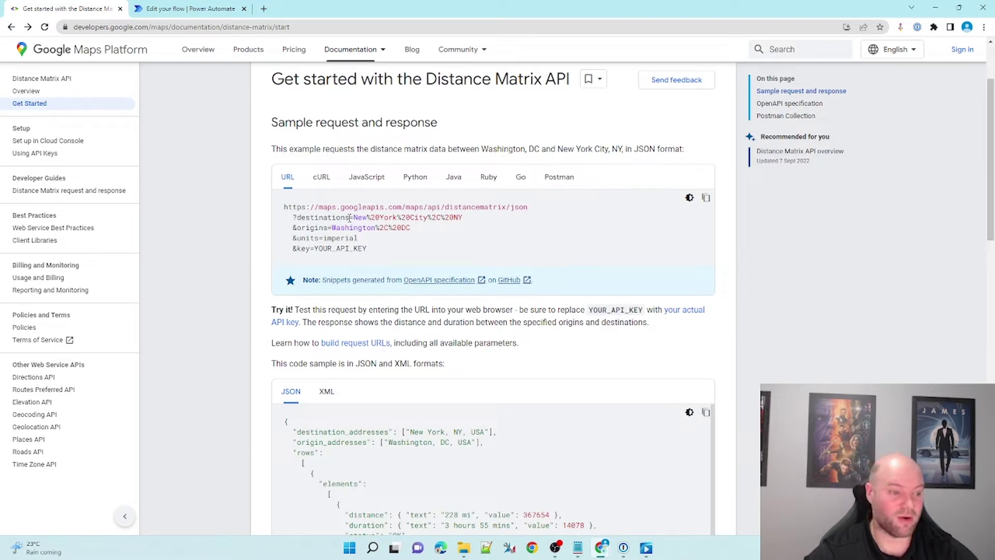
pyautogui.moveTo(350, 218); pyautogui.dragTo(298, 218)
pyautogui.hotkey('ctrl', 'c')
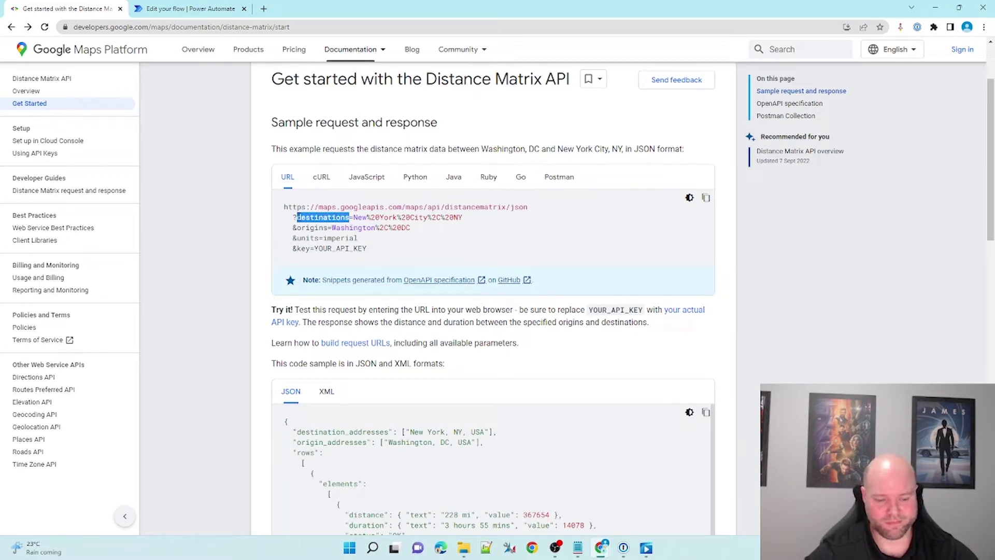
pyautogui.click(171, 9)
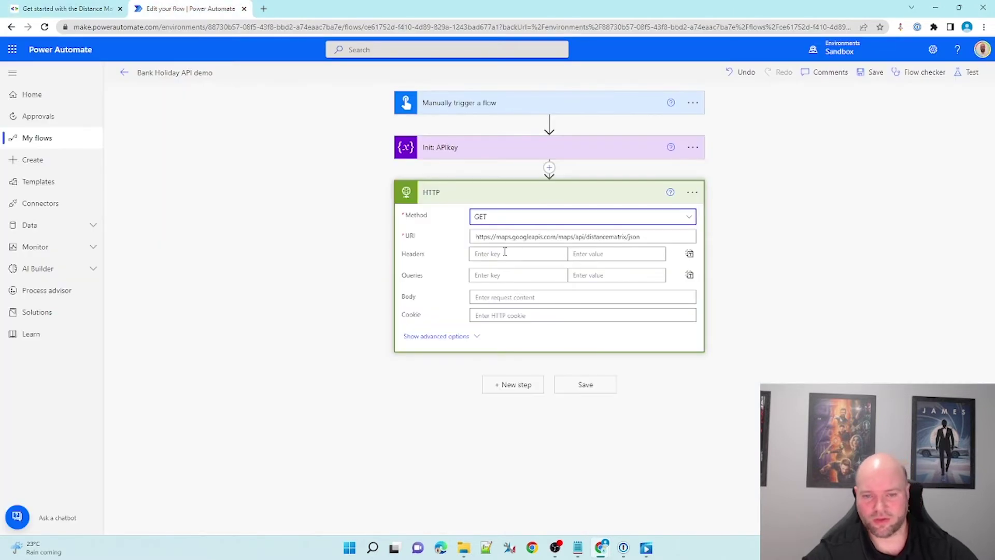
# - Add HTTP query parameters destinations = London and origins = Essex, copying names from the docs
pyautogui.click(499, 275)
pyautogui.hotkey('ctrl', 'v')
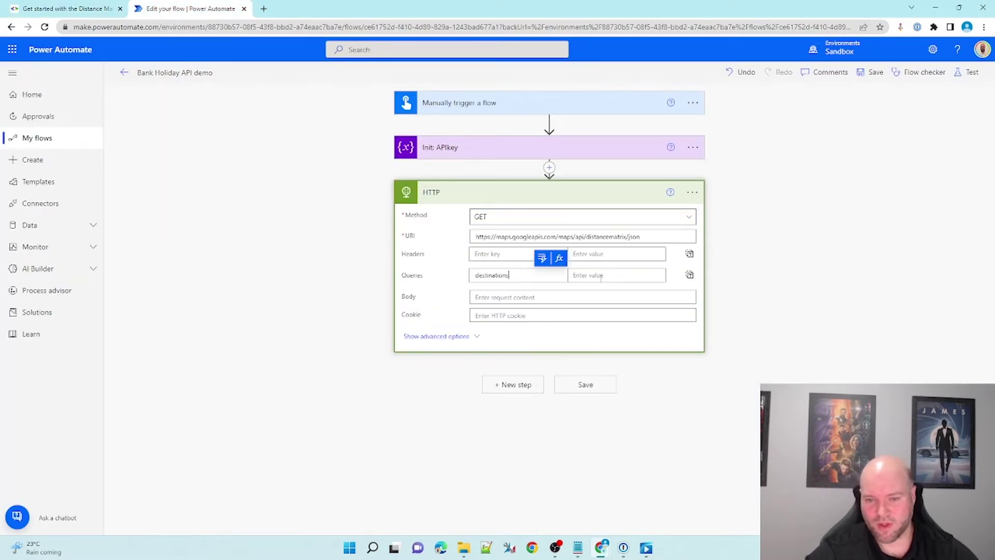
pyautogui.click(600, 277)
pyautogui.write('London')
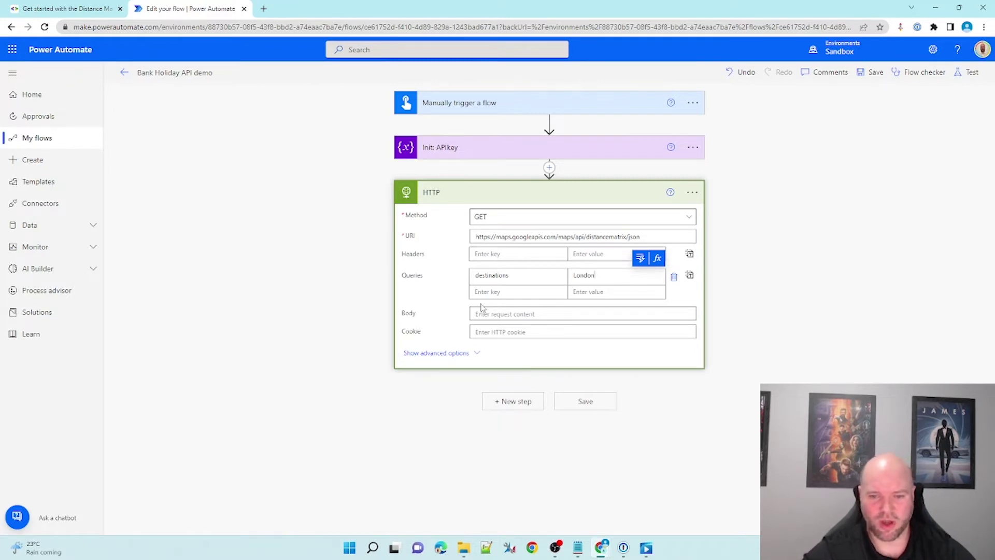
pyautogui.click(70, 8)
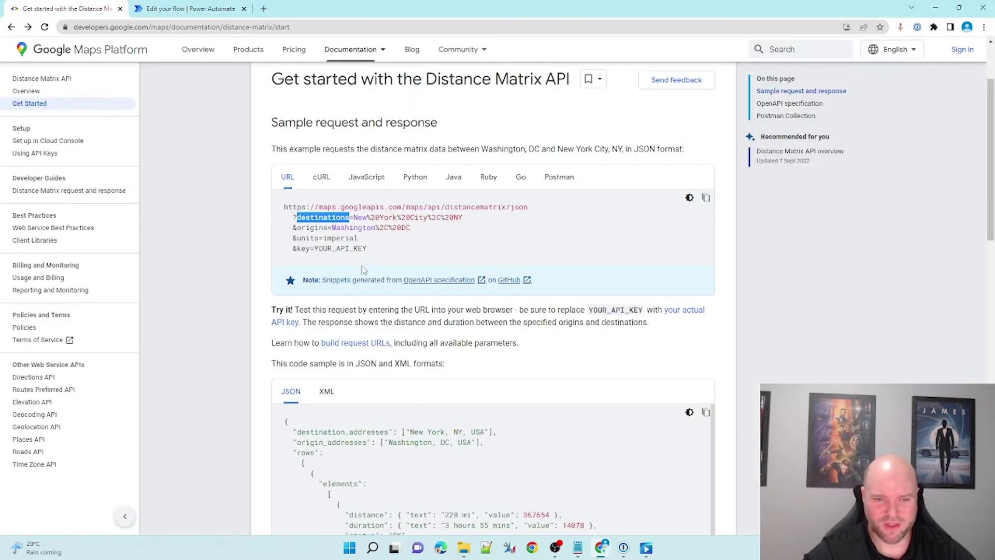
pyautogui.click(326, 228)
pyautogui.moveTo(327, 229); pyautogui.dragTo(297, 229)
pyautogui.hotkey('ctrl', 'c')
pyautogui.click(171, 9)
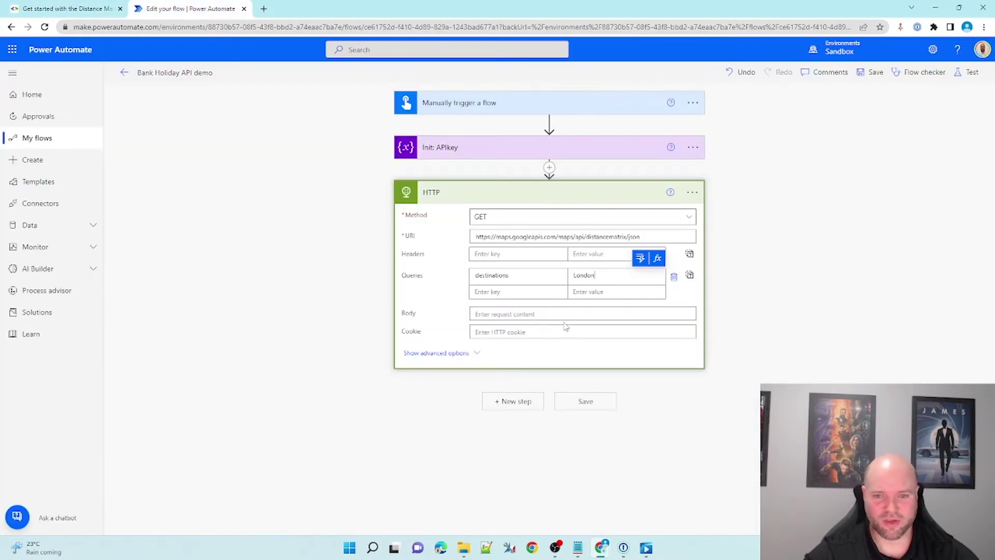
pyautogui.click(518, 292)
pyautogui.hotkey('ctrl', 'v')
pyautogui.click(594, 291)
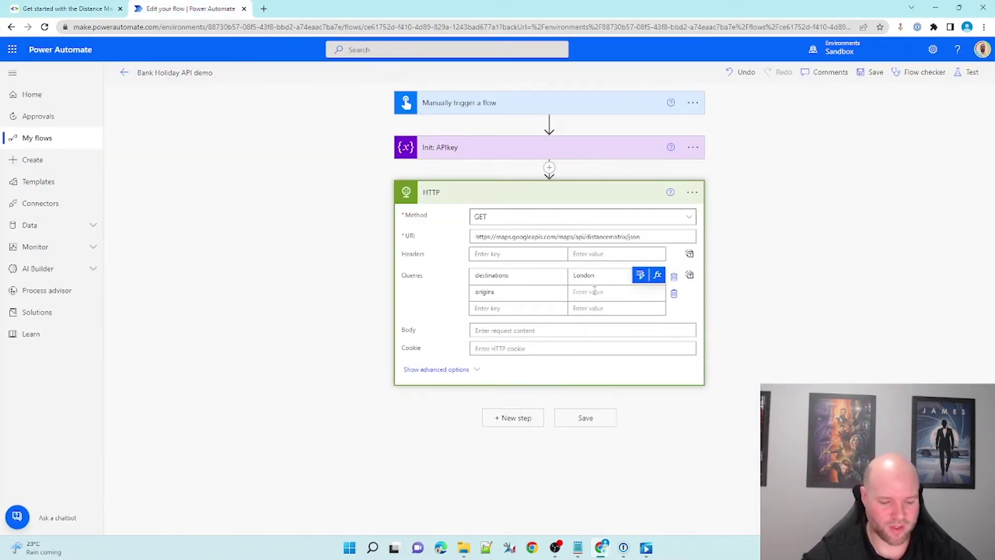
pyautogui.write('Essex')
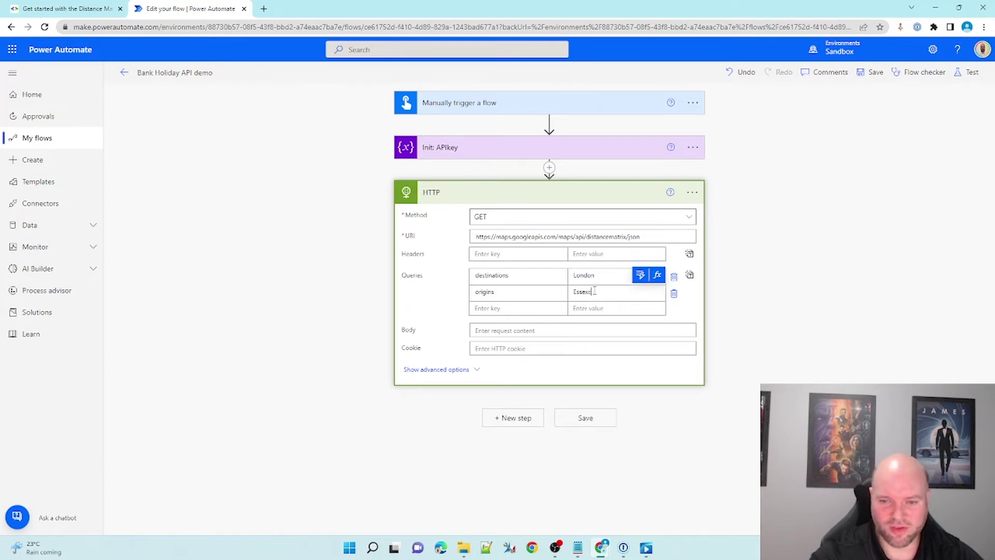
# - Add a units query parameter with value imperial, both copied from the docs sample
pyautogui.click(63, 8)
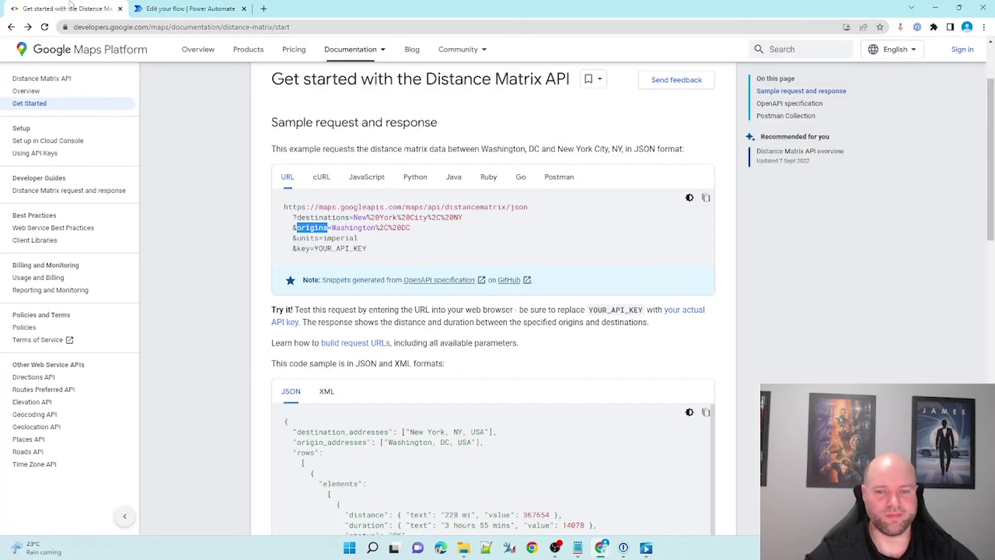
pyautogui.click(324, 237)
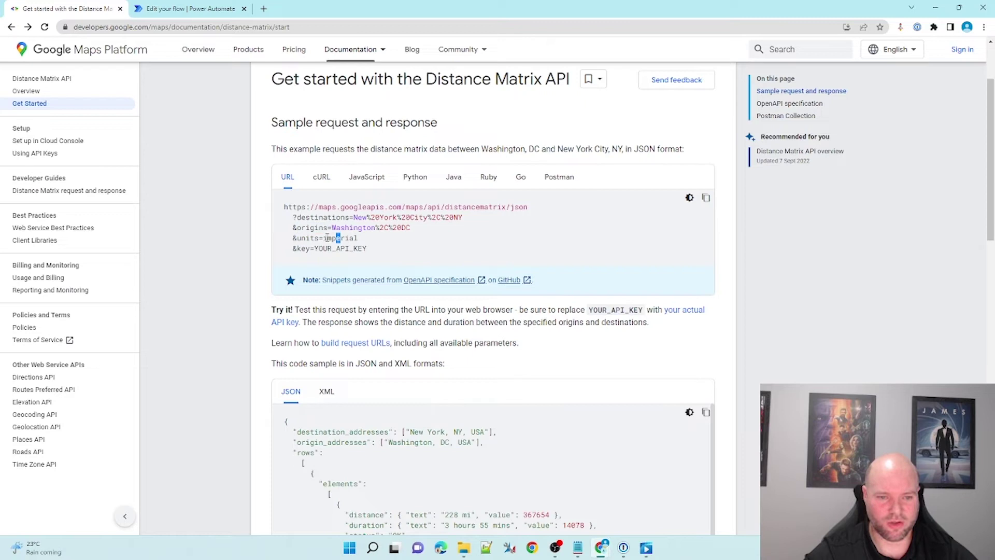
pyautogui.moveTo(318, 237); pyautogui.dragTo(298, 238)
pyautogui.hotkey('ctrl', 'c')
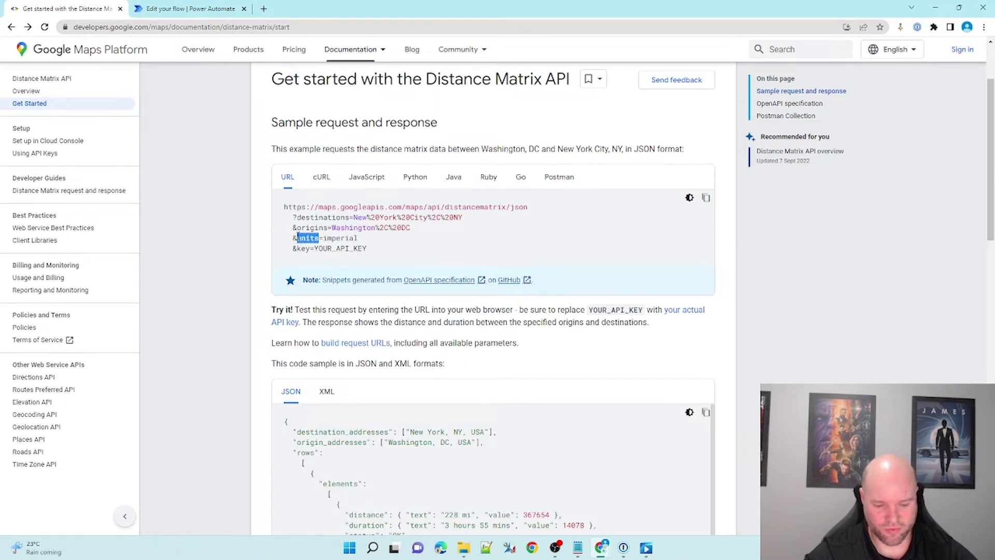
pyautogui.click(202, 8)
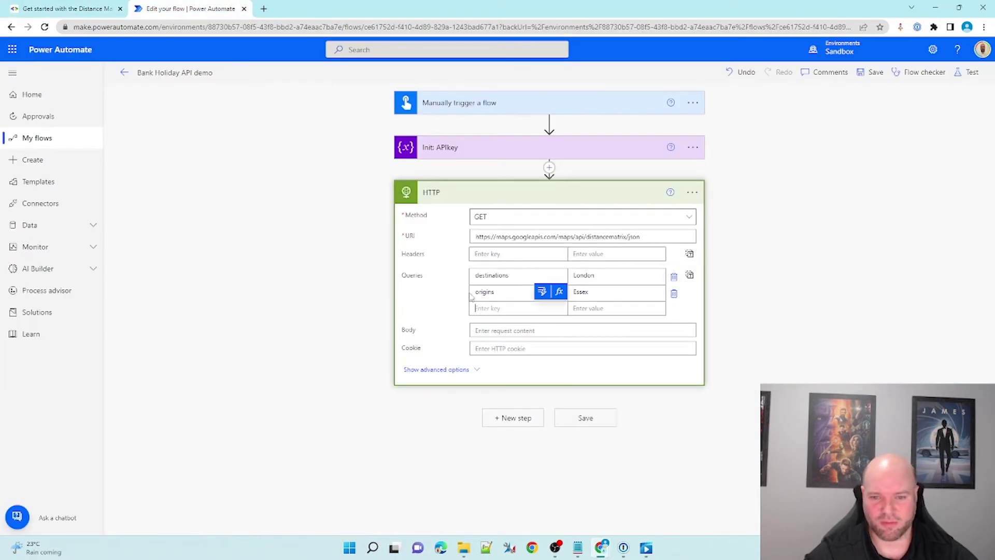
pyautogui.hotkey('ctrl', 'v')
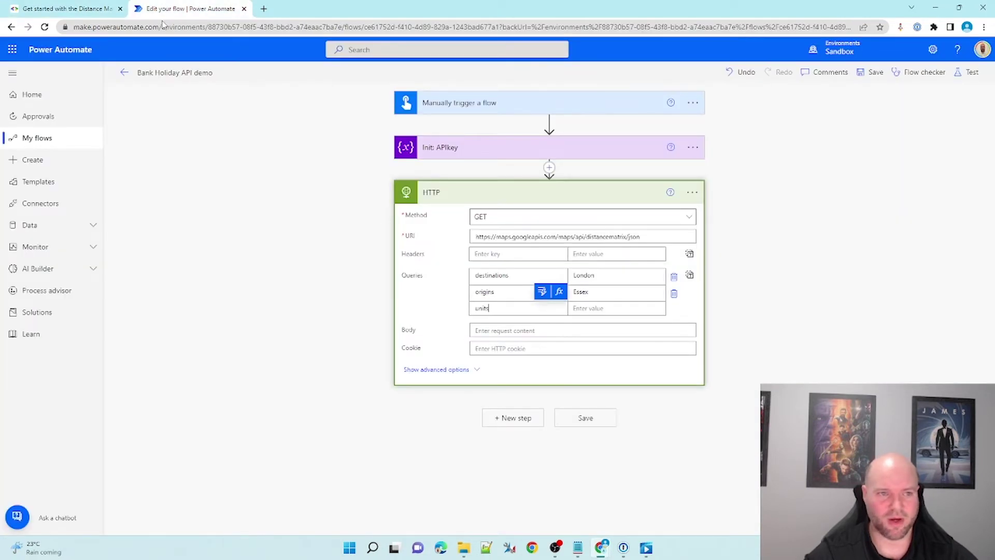
pyautogui.click(52, 8)
pyautogui.click(362, 238)
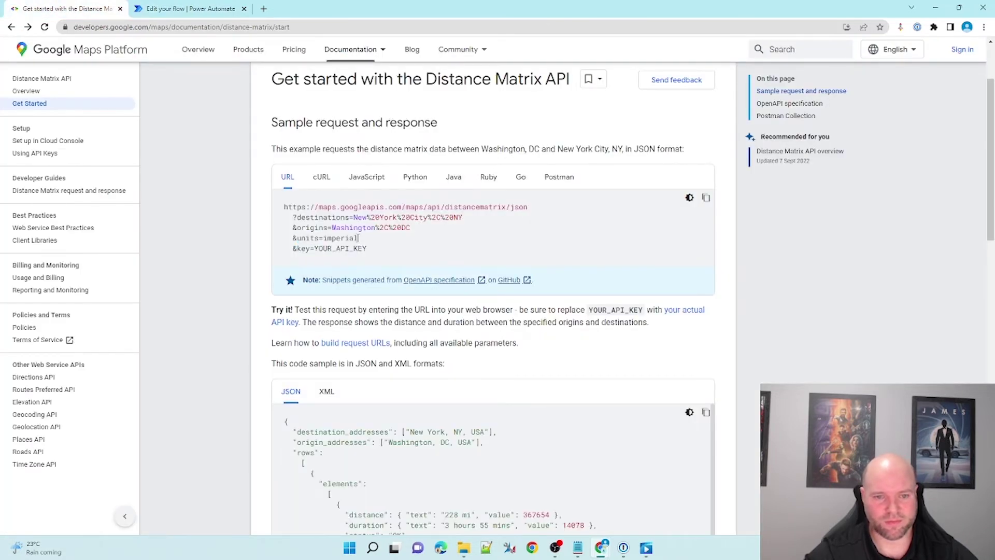
pyautogui.moveTo(358, 237); pyautogui.dragTo(324, 239)
pyautogui.hotkey('ctrl', 'c')
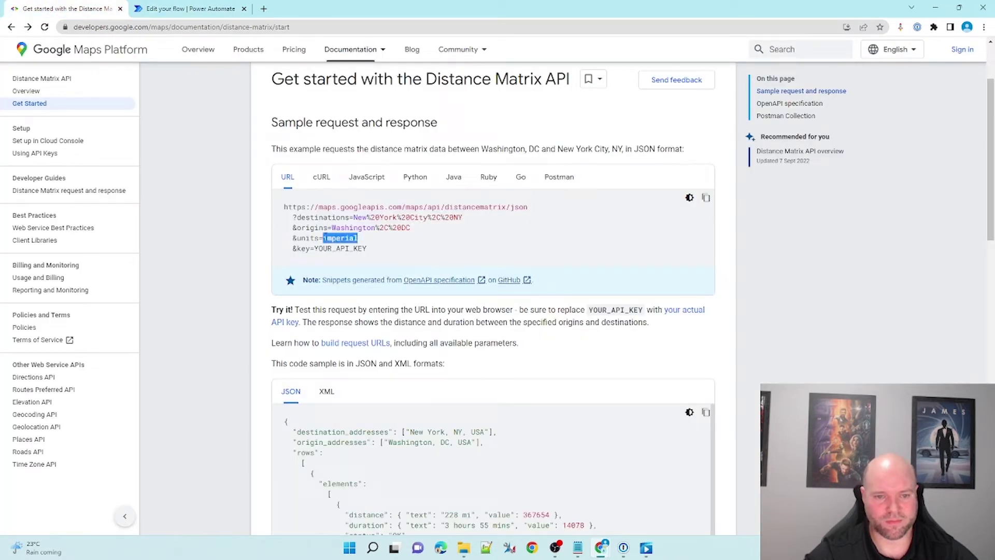
pyautogui.click(175, 14)
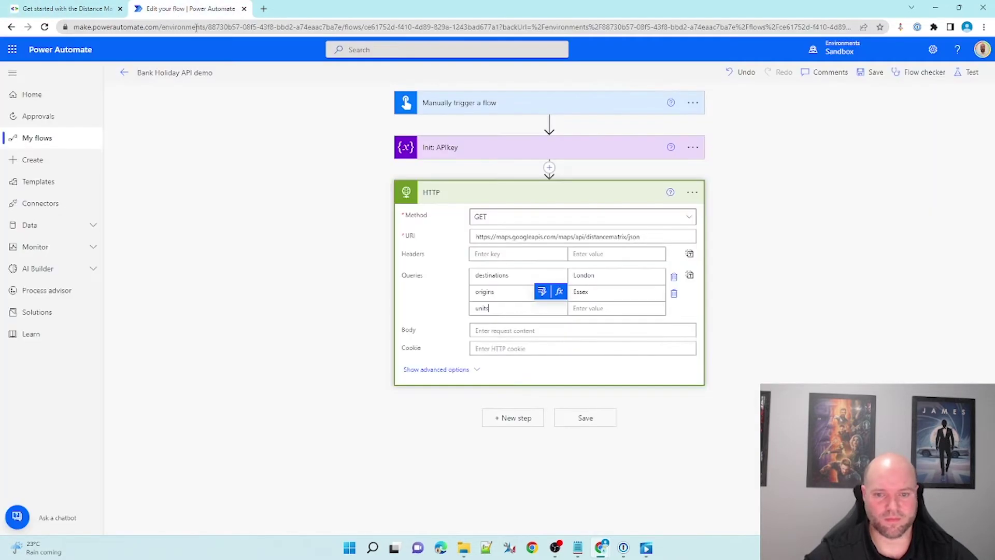
pyautogui.click(605, 309)
pyautogui.hotkey('ctrl', 'v')
# - Add a key query parameter whose value is the APIkey variable from dynamic content
pyautogui.click(72, 9)
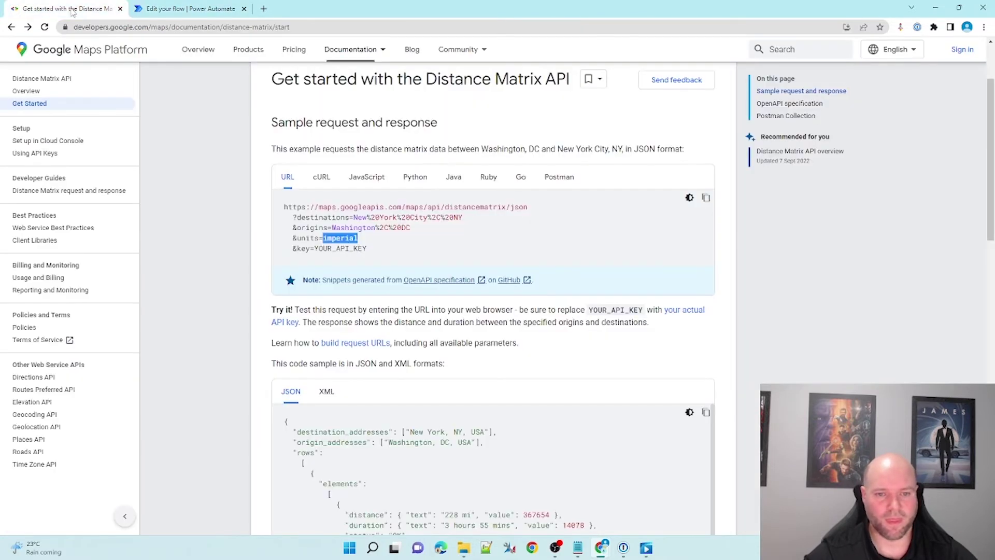
pyautogui.moveTo(310, 248); pyautogui.dragTo(299, 248)
pyautogui.hotkey('ctrl', 'c')
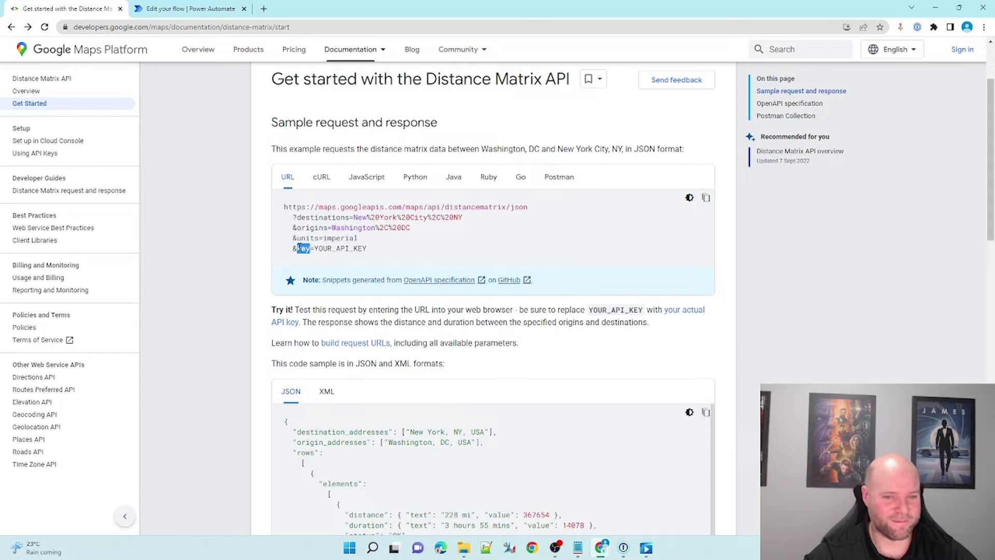
pyautogui.click(176, 9)
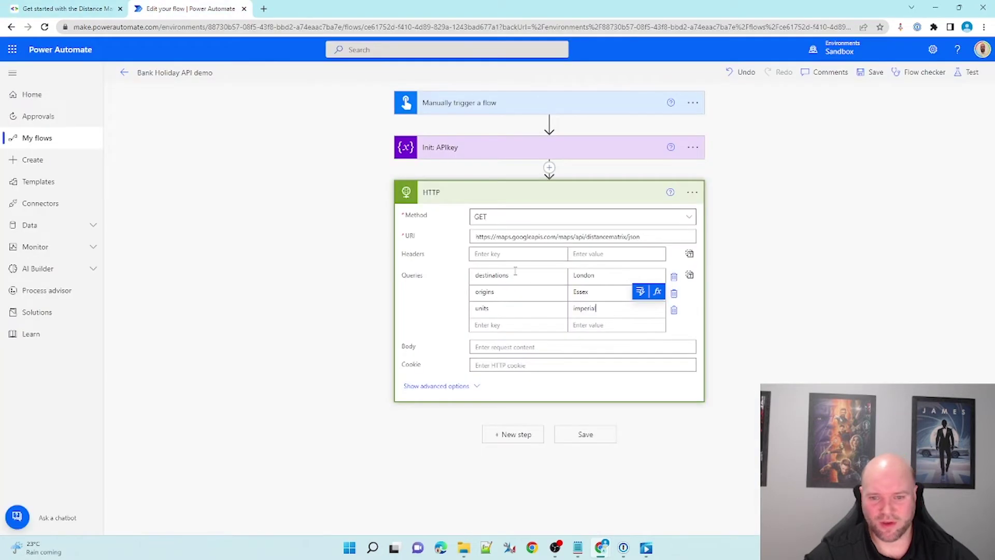
pyautogui.click(487, 321)
pyautogui.hotkey('ctrl', 'v')
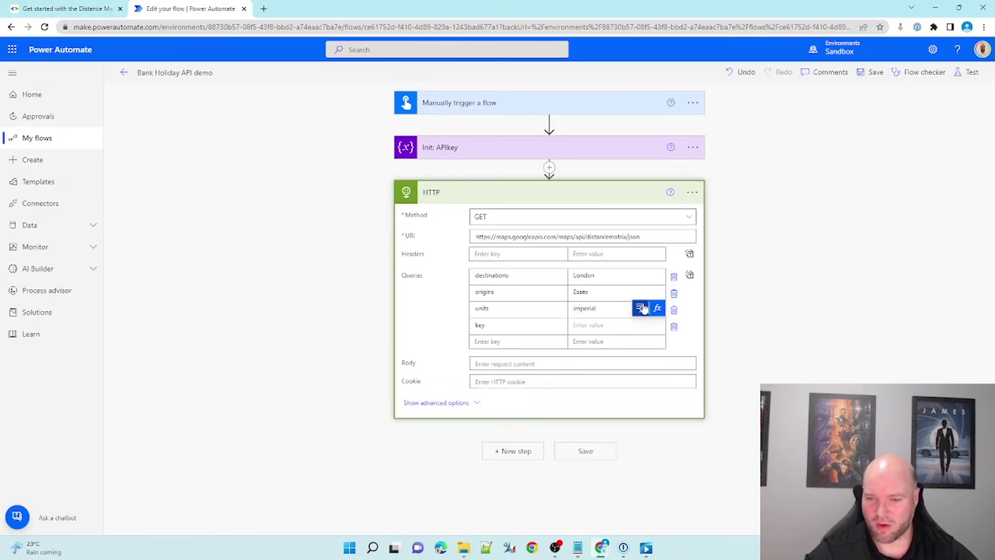
pyautogui.click(640, 309)
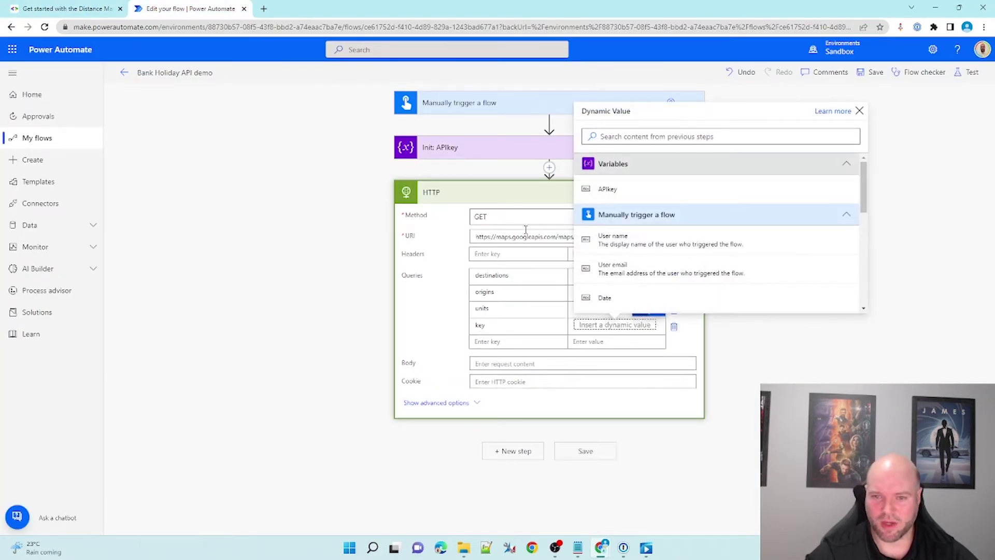
pyautogui.click(604, 189)
pyautogui.click(638, 306)
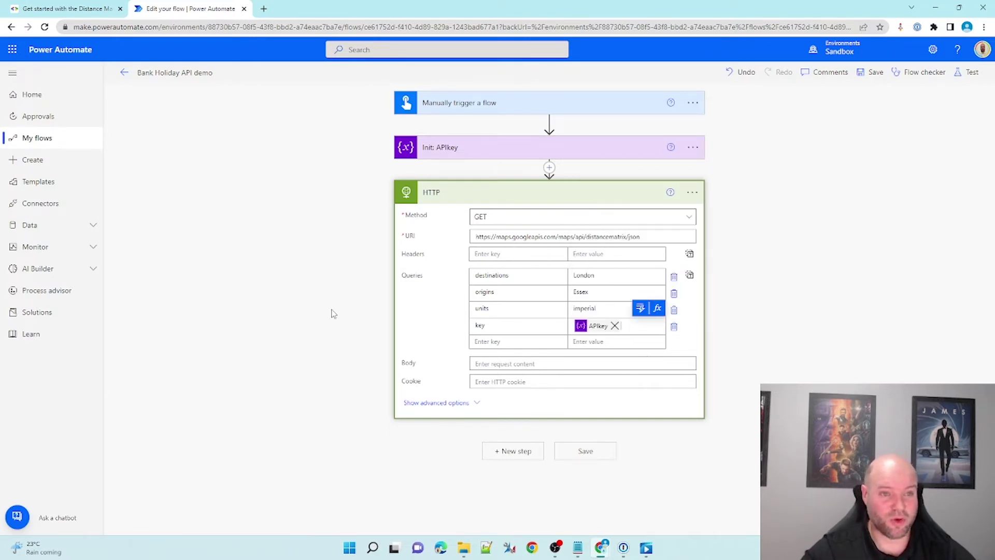
pyautogui.click(29, 6)
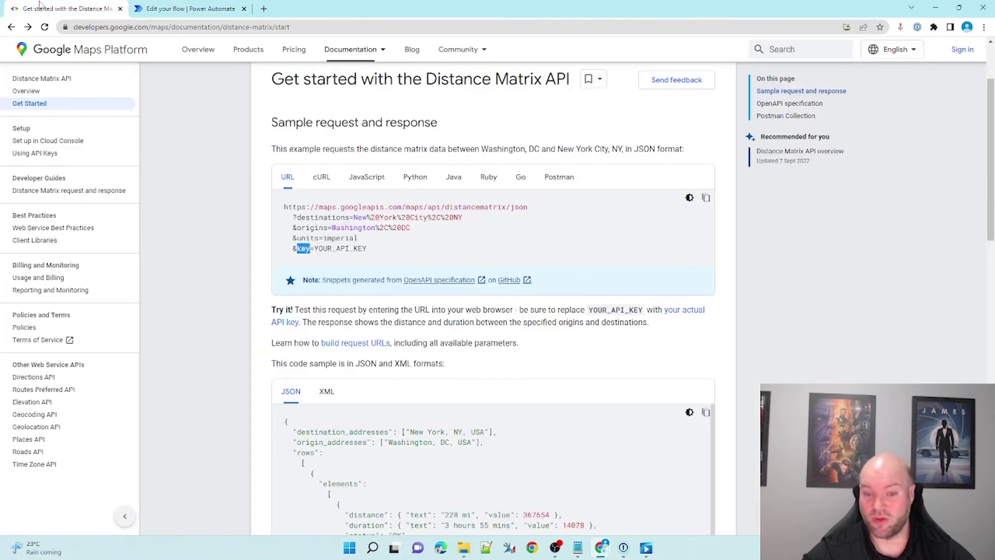
pyautogui.click(176, 12)
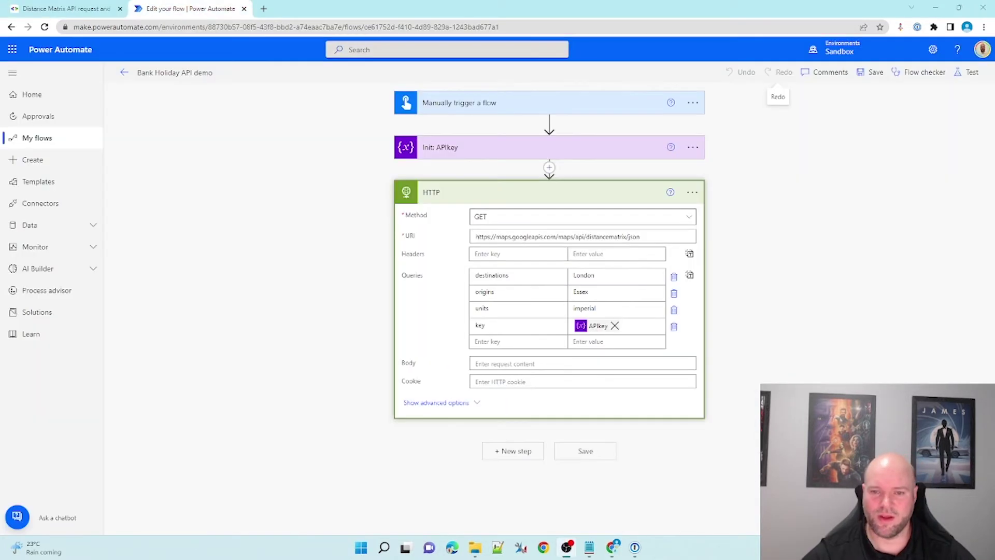
pyautogui.click(61, 10)
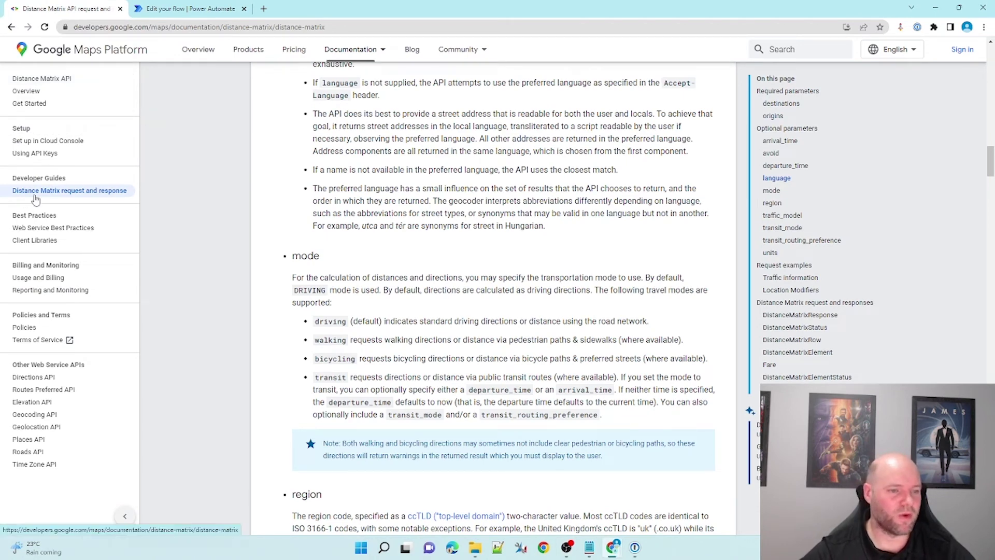
pyautogui.scroll(1, 444, 280)
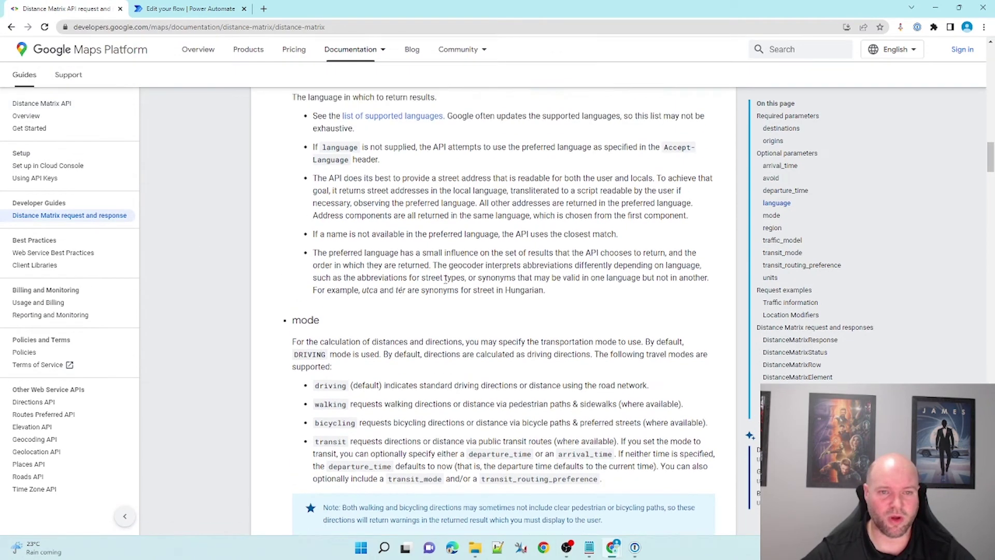
pyautogui.scroll(8, 445, 280)
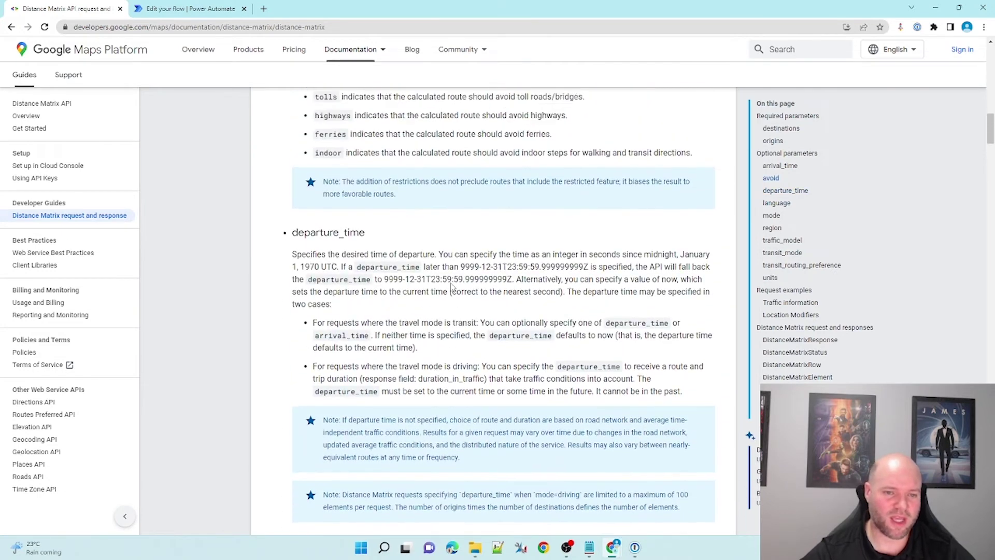
pyautogui.scroll(3, 451, 285)
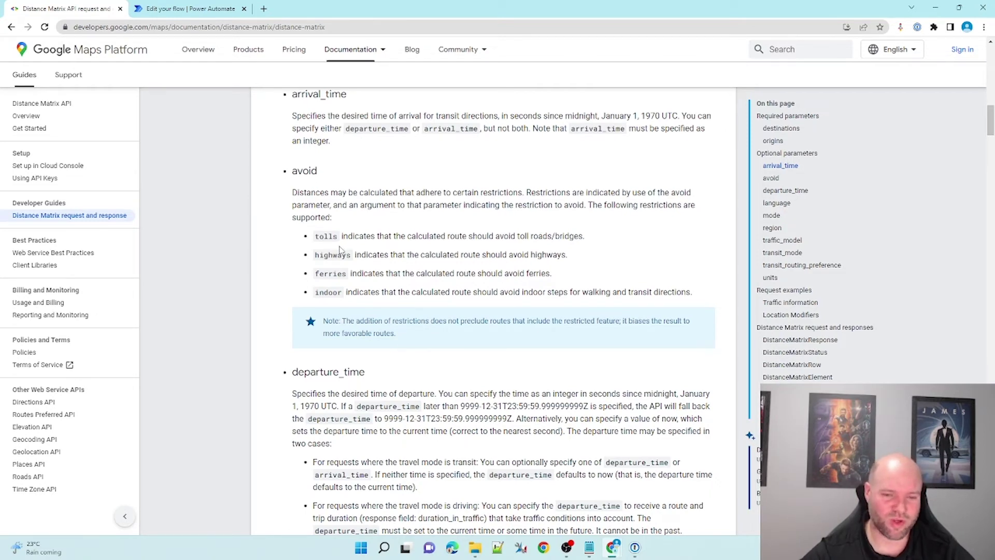
pyautogui.scroll(-3, 341, 251)
pyautogui.scroll(-2, 342, 252)
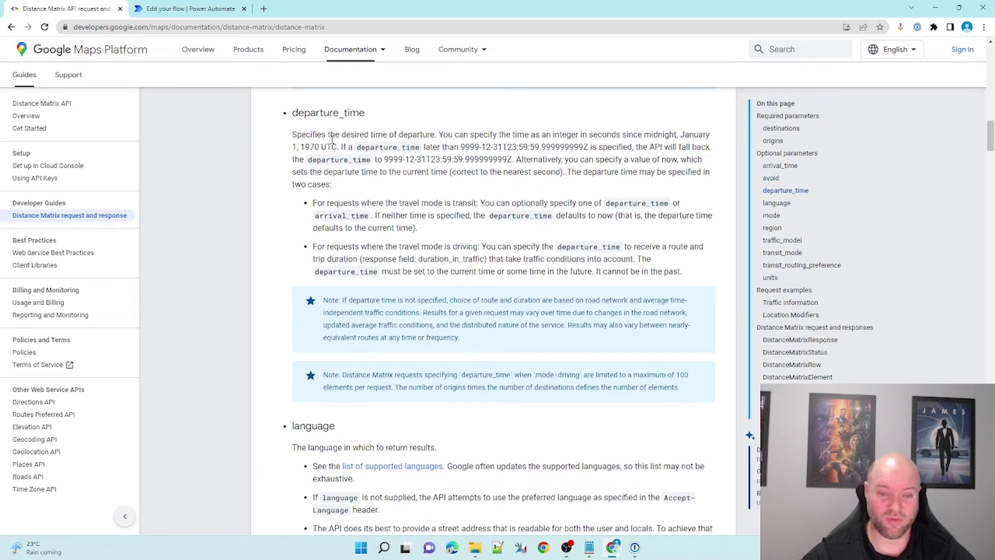
pyautogui.scroll(-2, 340, 145)
pyautogui.scroll(-6, 387, 218)
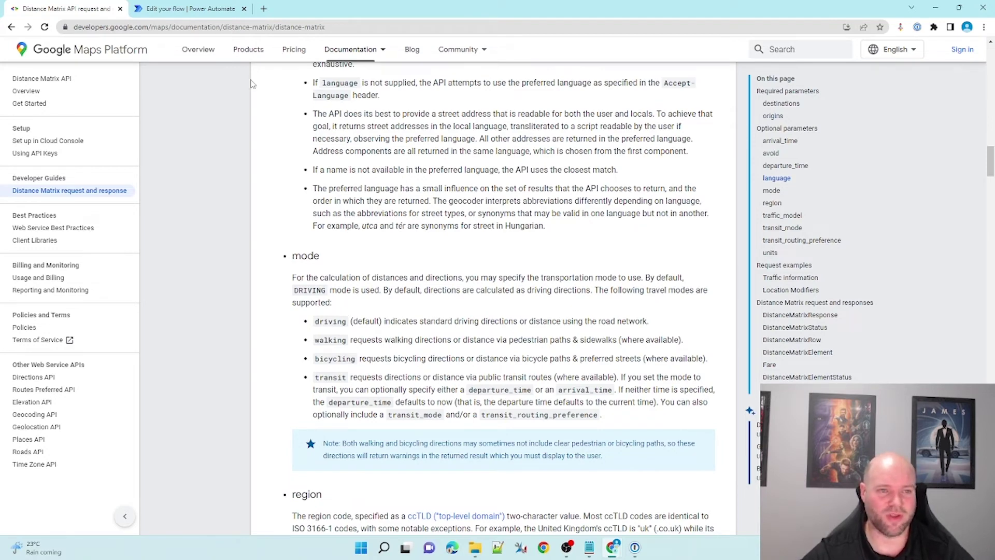
pyautogui.click(189, 11)
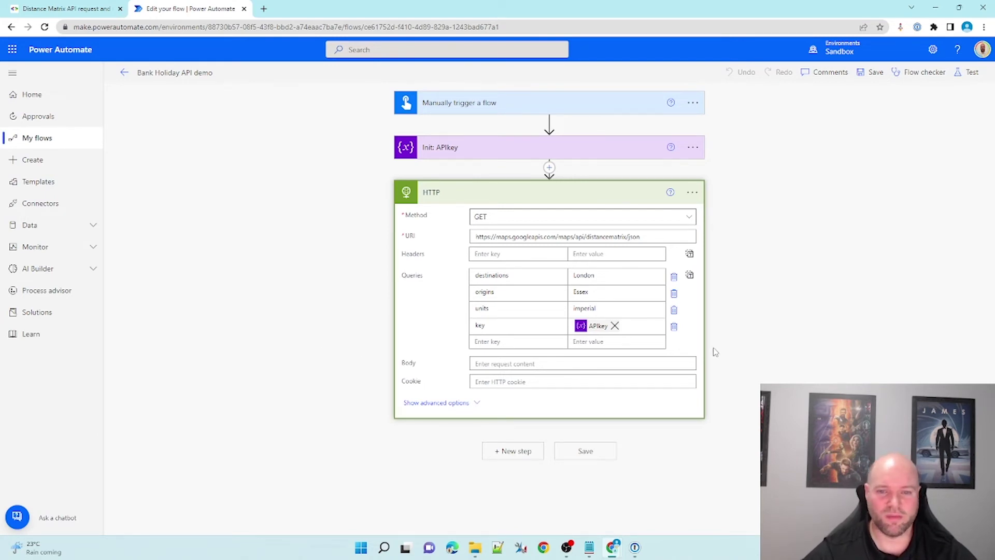
# - Save the Bank Holiday API demo flow and run a manual test
pyautogui.click(876, 76)
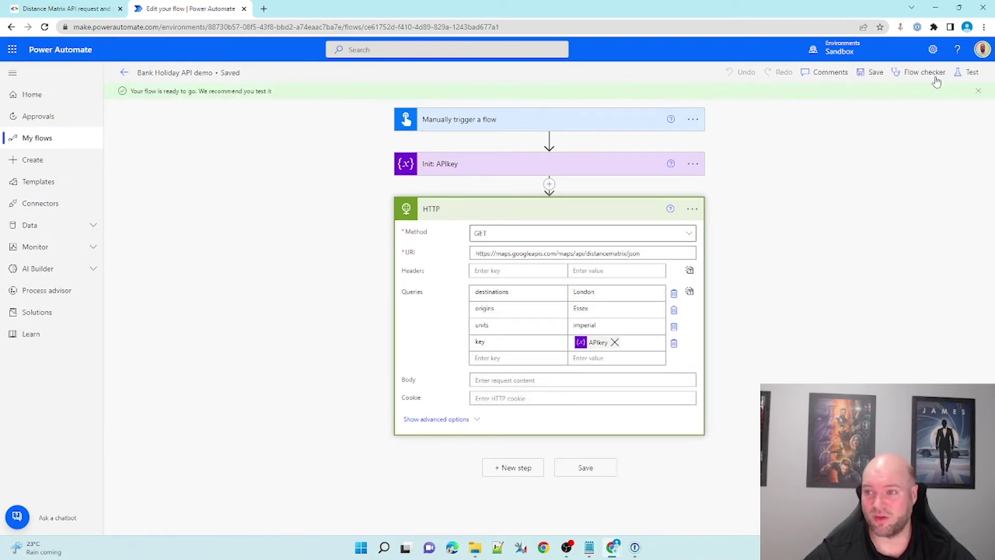
pyautogui.click(962, 74)
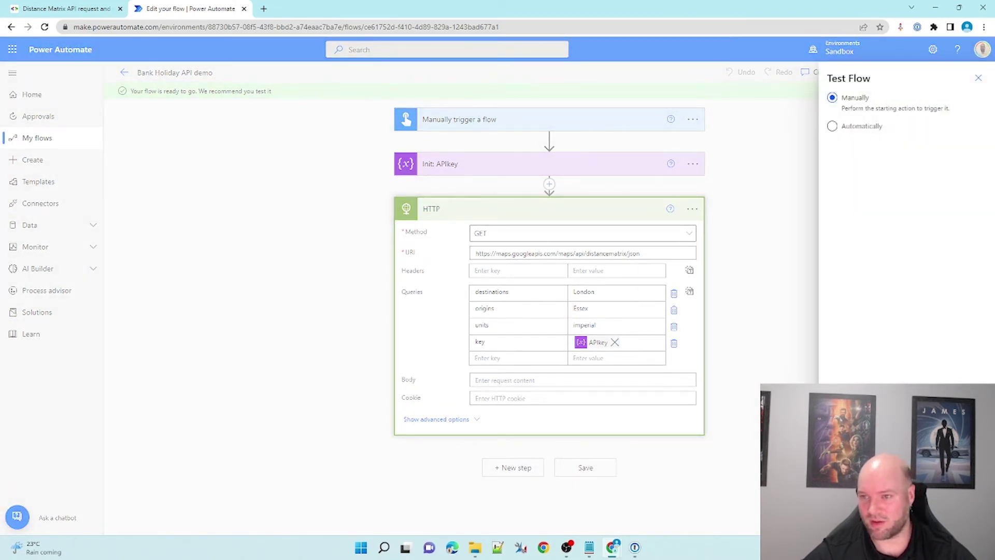
pyautogui.press('Return')
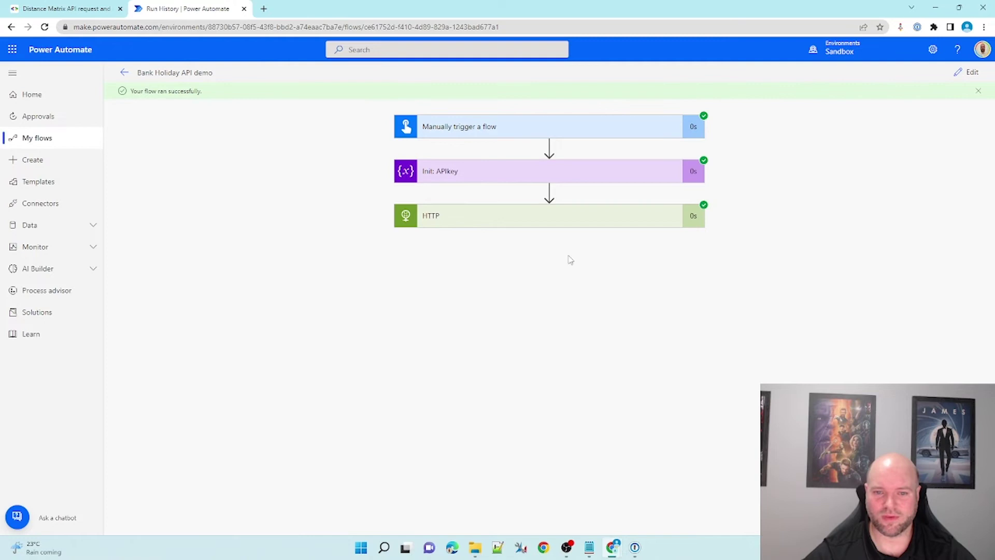
# - Inspect the HTTP run details: status code 200 and the full raw JSON response body
pyautogui.click(508, 219)
pyautogui.scroll(-3, 730, 344)
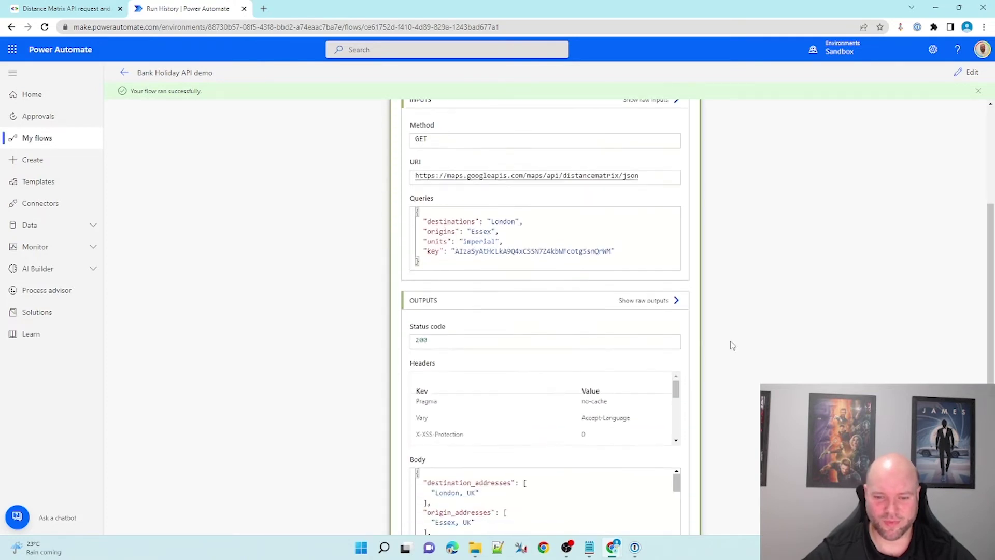
pyautogui.scroll(-2, 731, 345)
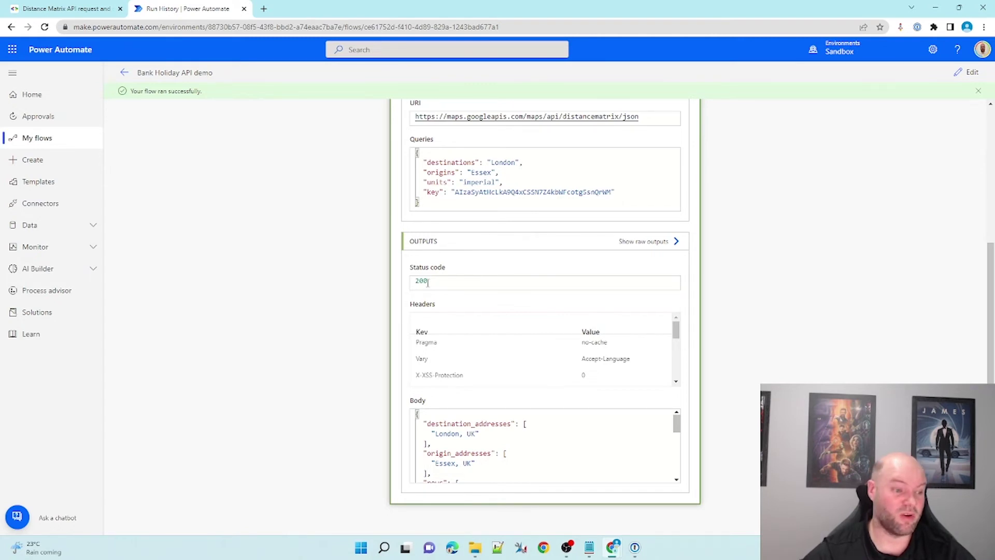
pyautogui.click(641, 242)
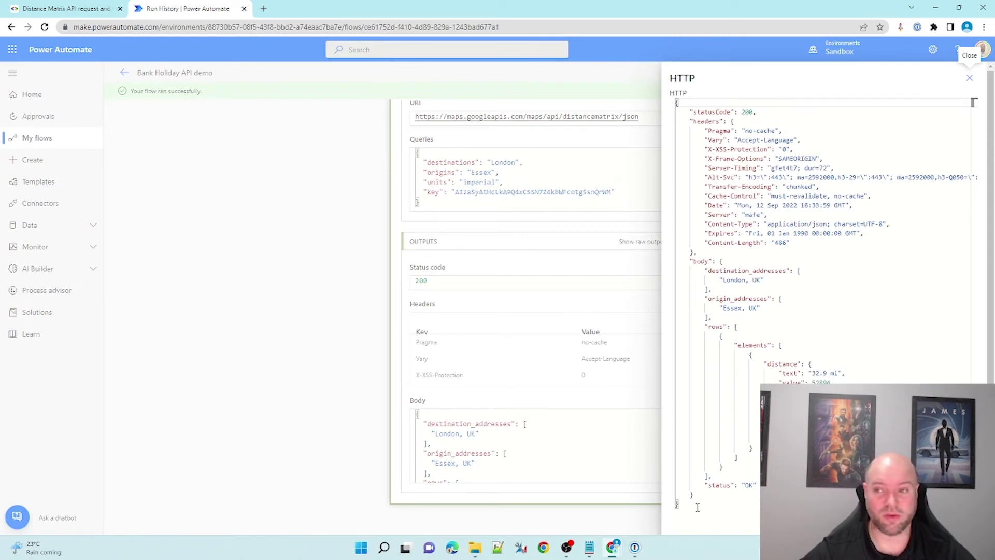
pyautogui.click(970, 78)
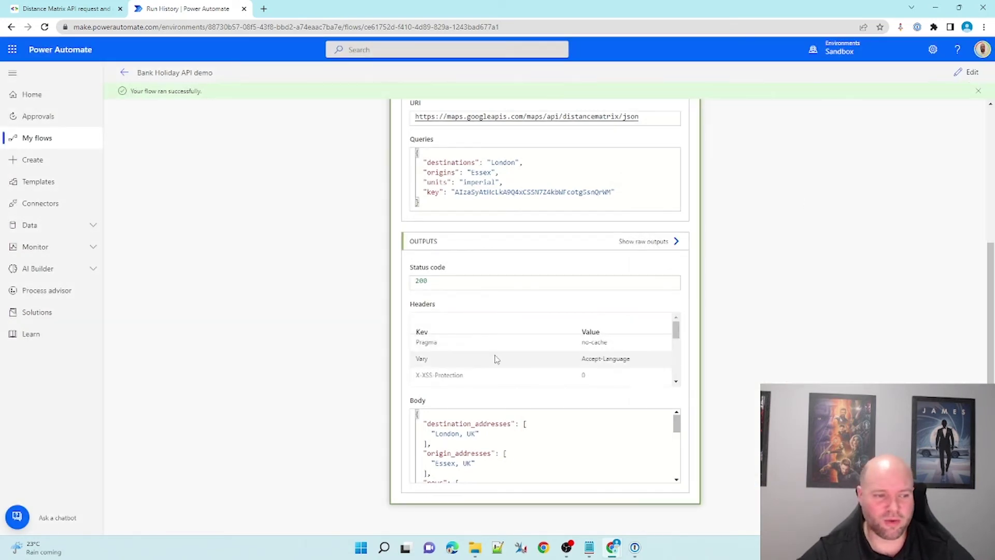
pyautogui.click(649, 242)
pyautogui.moveTo(715, 504); pyautogui.dragTo(656, 104)
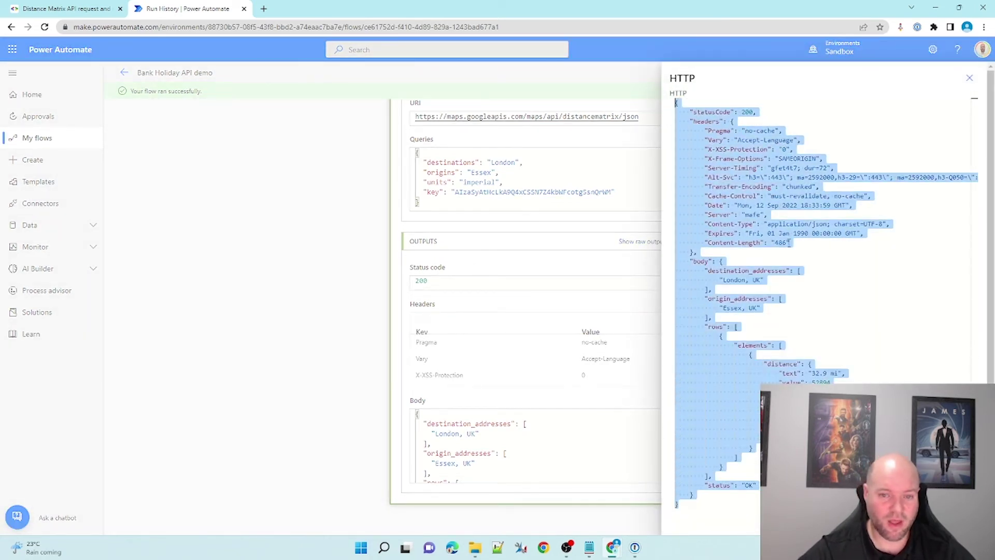
pyautogui.click(971, 79)
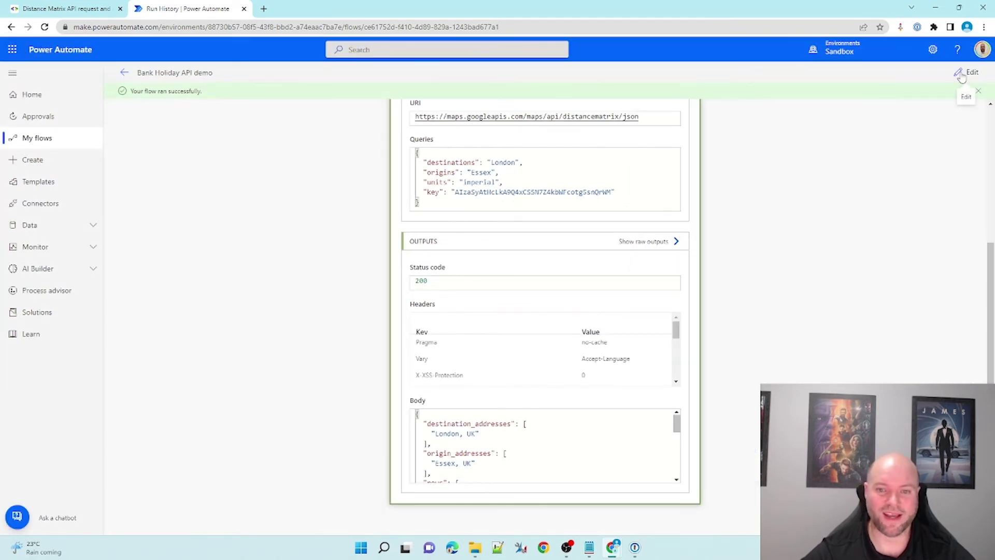
# - Add a Parse JSON action after HTTP with its Content set to the HTTP Body
pyautogui.click(962, 76)
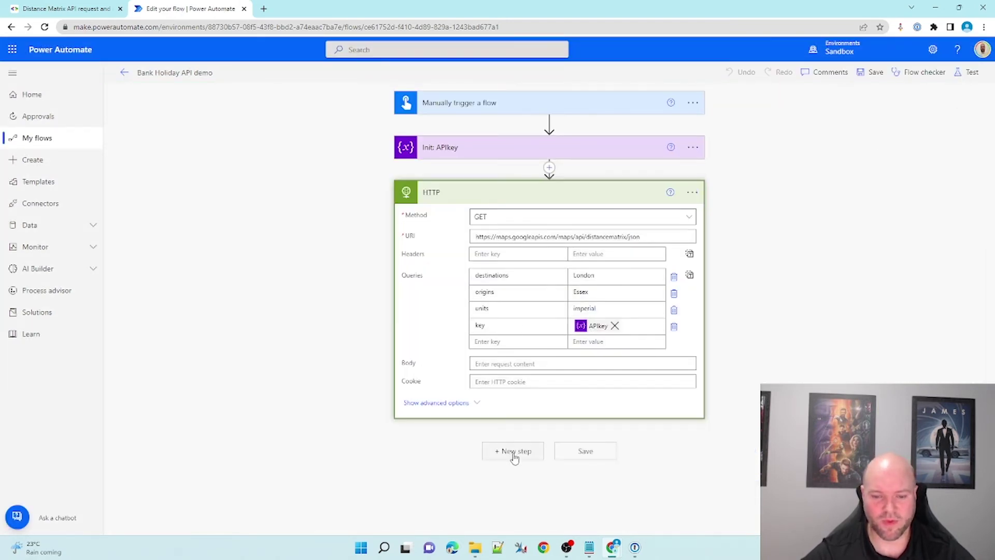
pyautogui.click(514, 452)
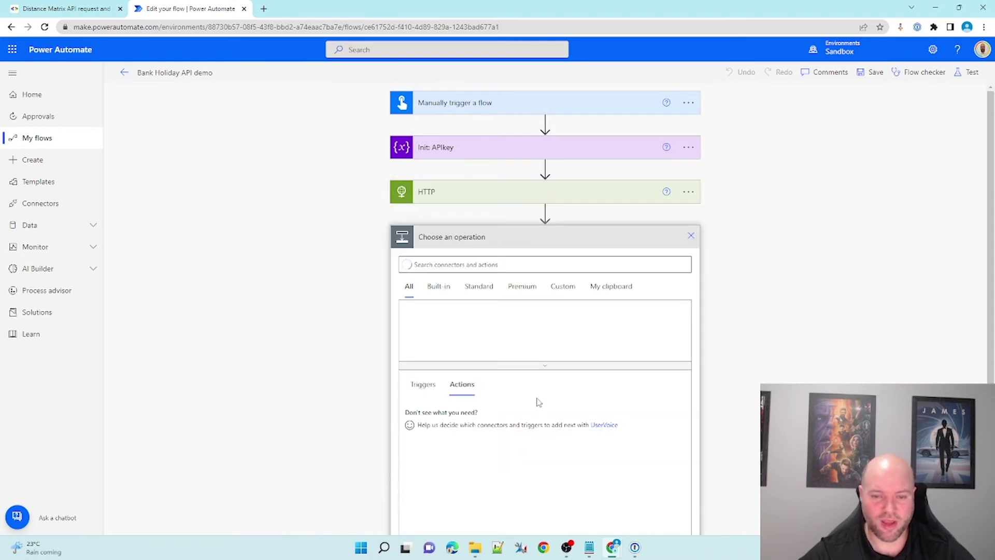
pyautogui.click(440, 178)
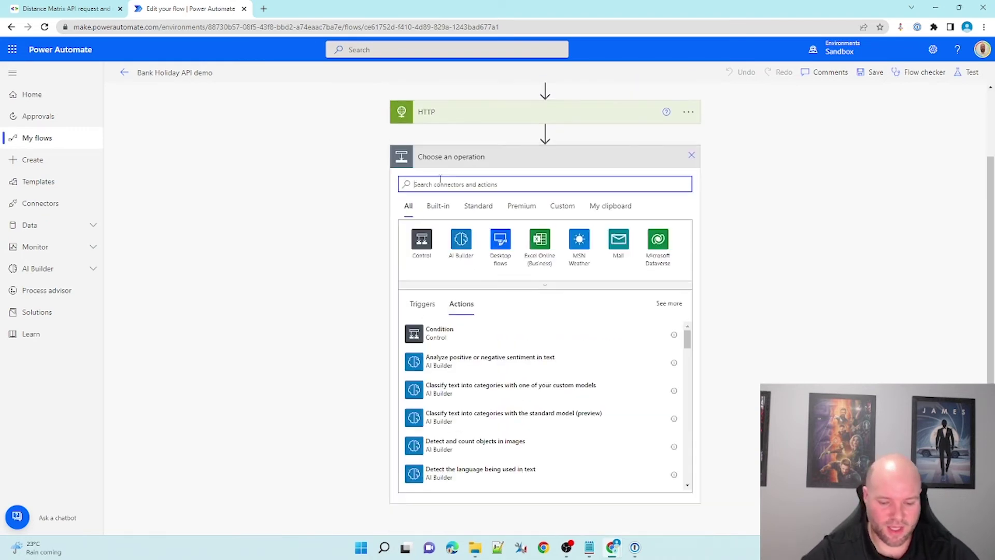
pyautogui.write('parse')
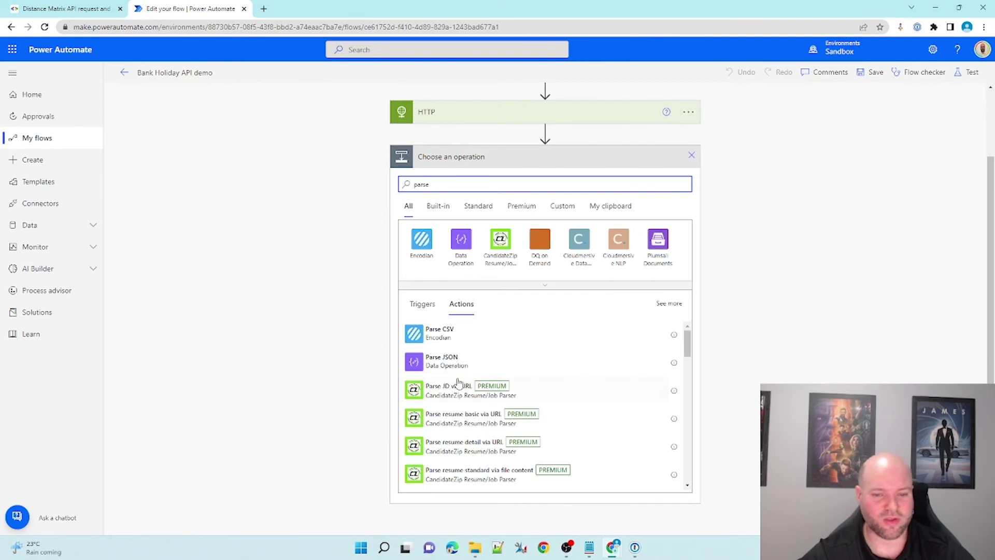
pyautogui.click(438, 363)
pyautogui.click(438, 363)
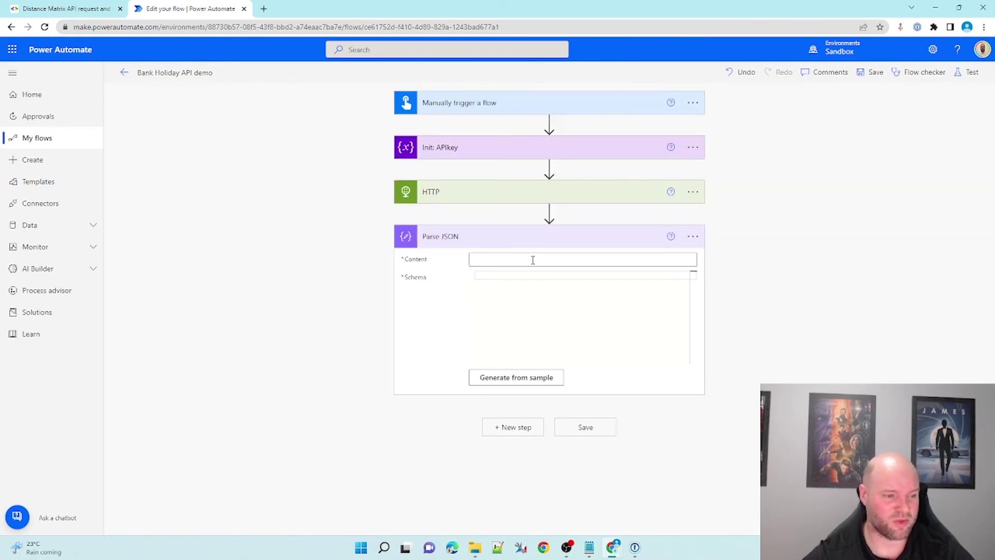
pyautogui.click(672, 242)
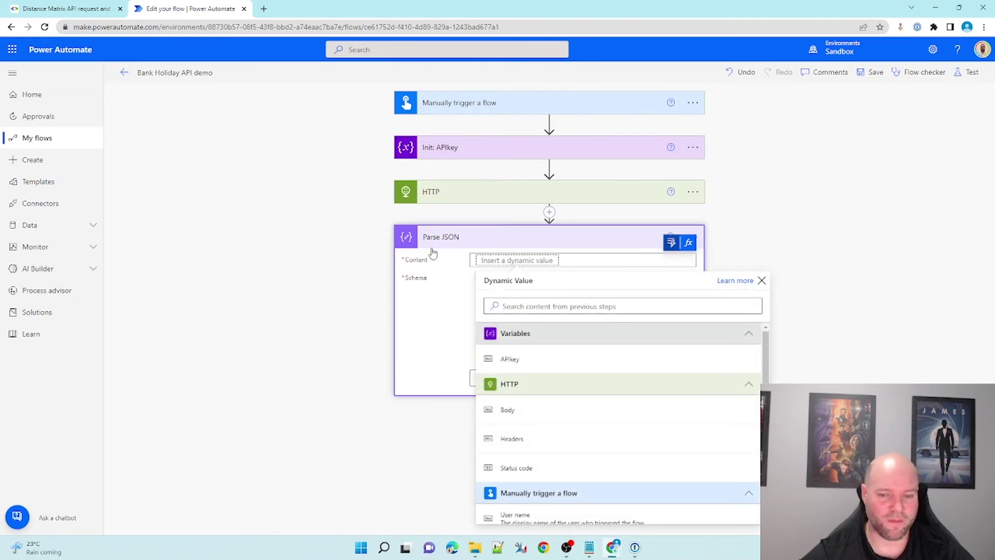
pyautogui.click(525, 413)
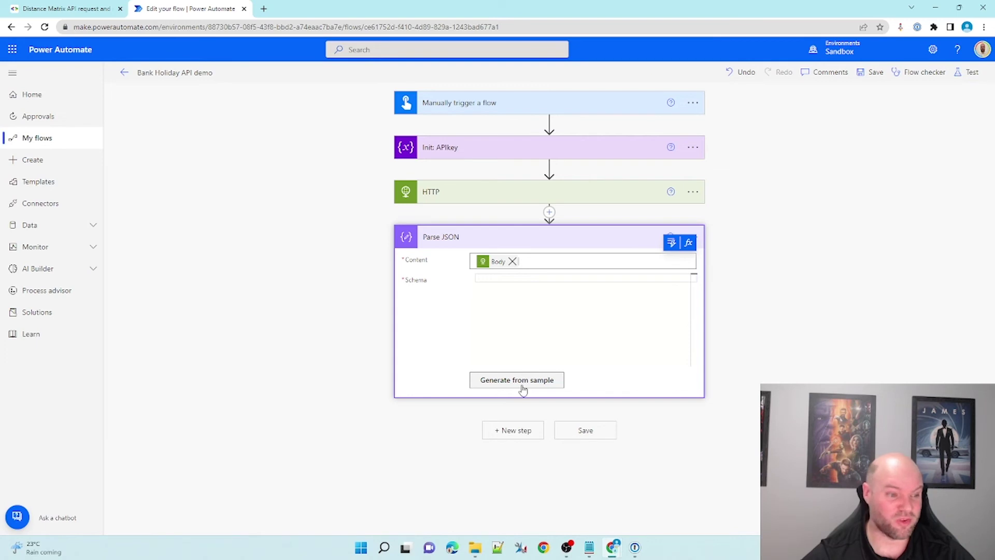
# - Generate the Parse JSON schema from the pasted Distance Matrix sample response, then collapse the step
pyautogui.click(492, 385)
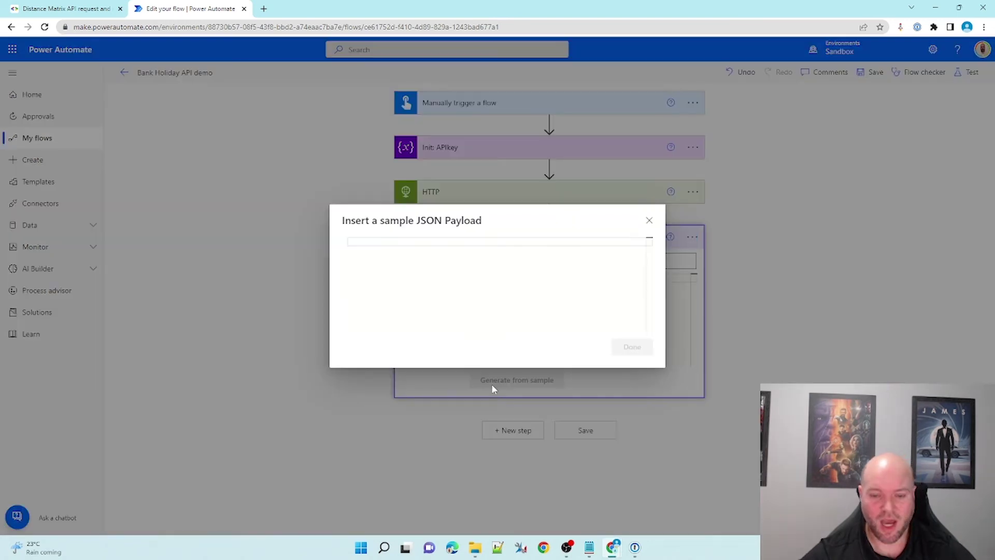
pyautogui.hotkey('ctrl', 'v')
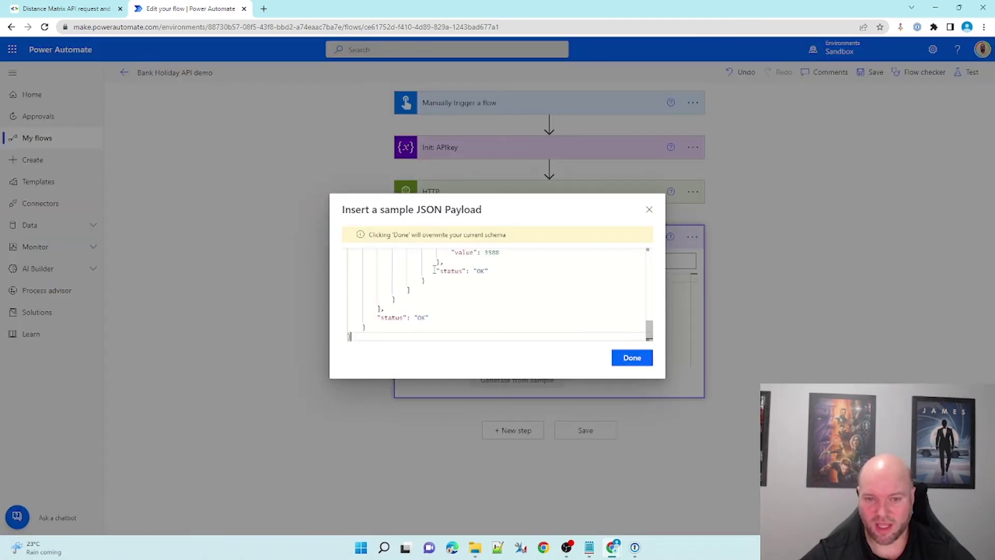
pyautogui.click(625, 364)
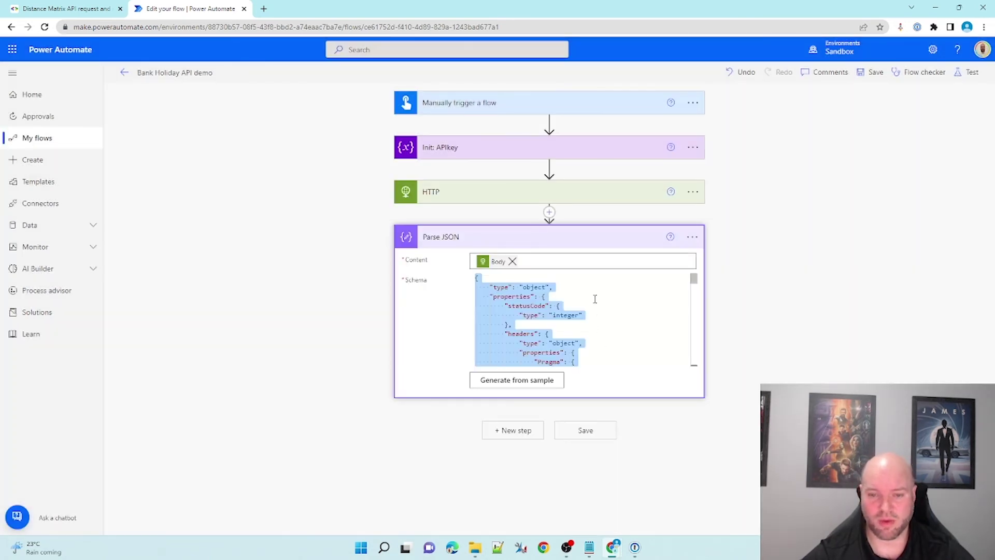
pyautogui.scroll(-10, 595, 299)
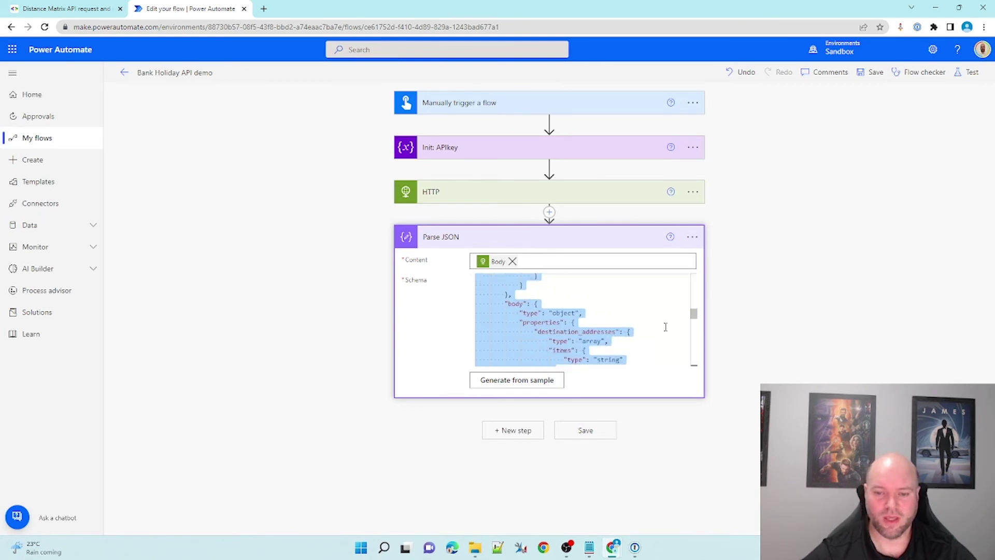
pyautogui.scroll(-10, 665, 327)
pyautogui.hscroll(5, 659, 337)
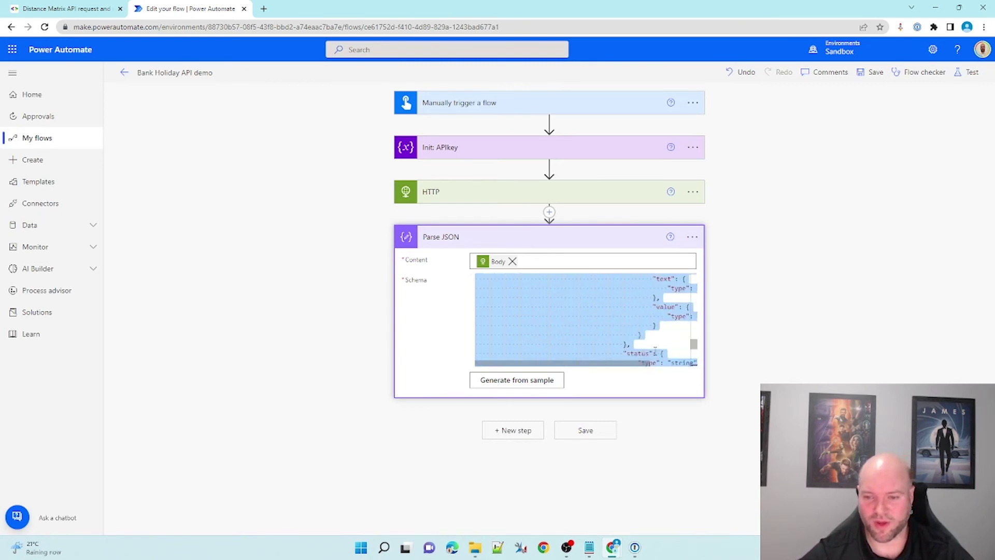
pyautogui.hscroll(-3, 656, 351)
pyautogui.scroll(-2, 656, 352)
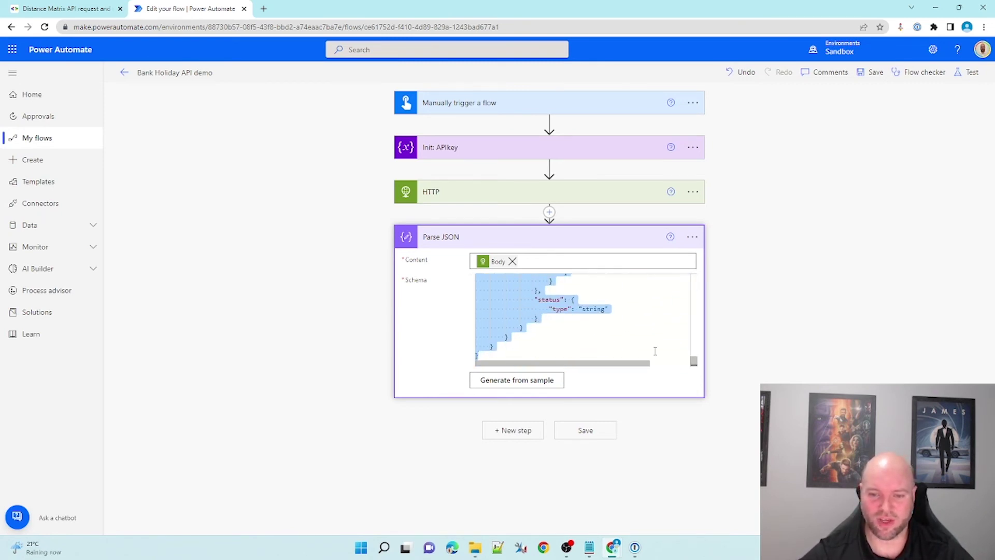
pyautogui.click(808, 337)
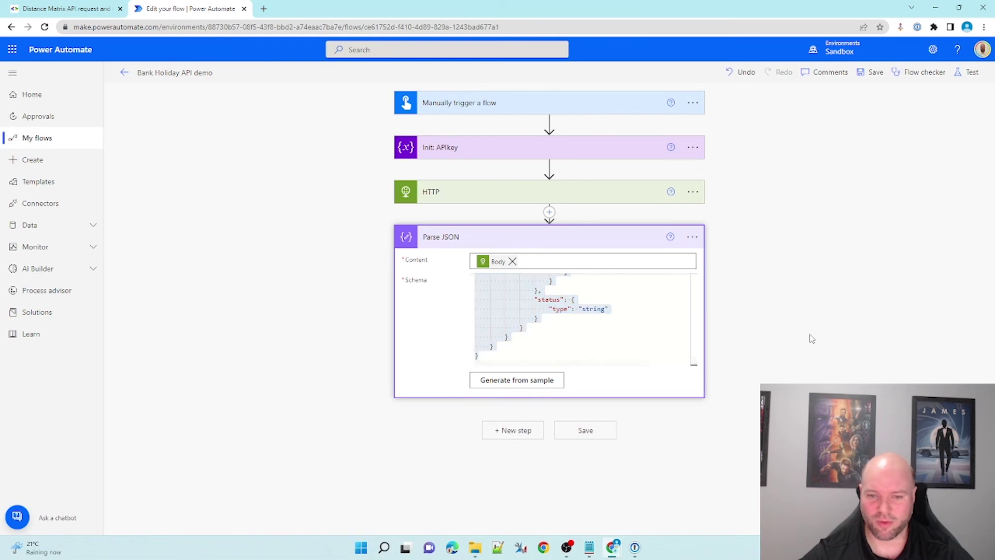
pyautogui.click(579, 242)
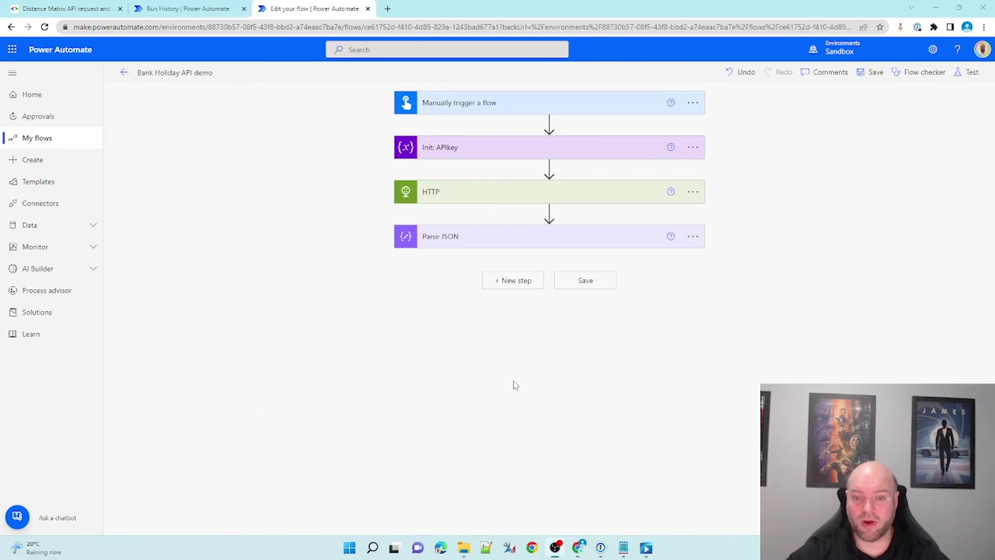
# - Add a Compose action after Parse JSON
pyautogui.click(495, 285)
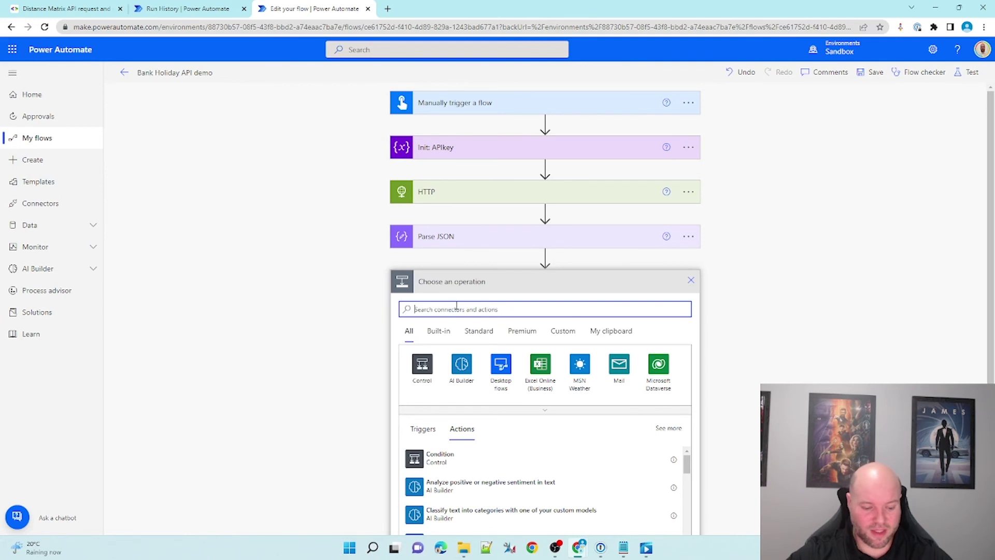
pyautogui.write('compose')
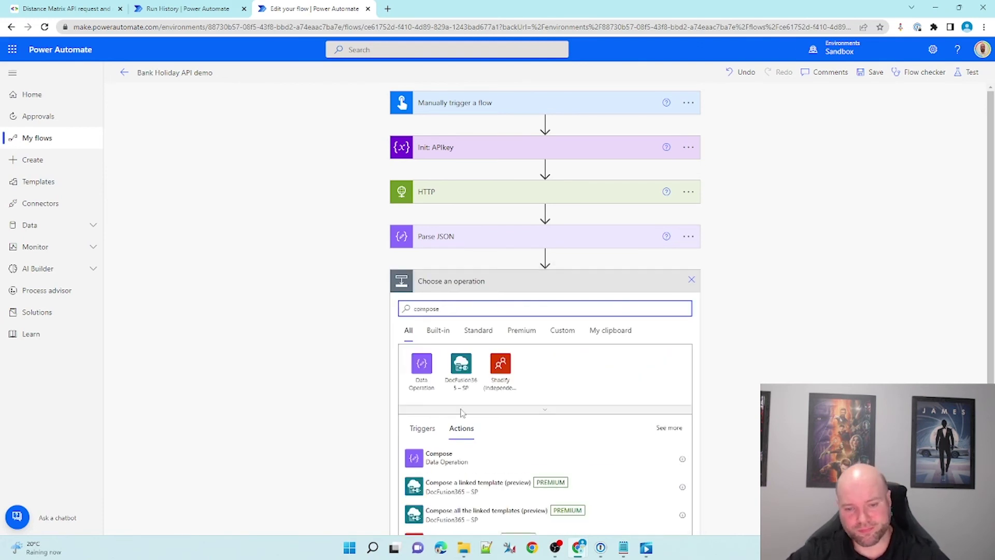
pyautogui.click(436, 458)
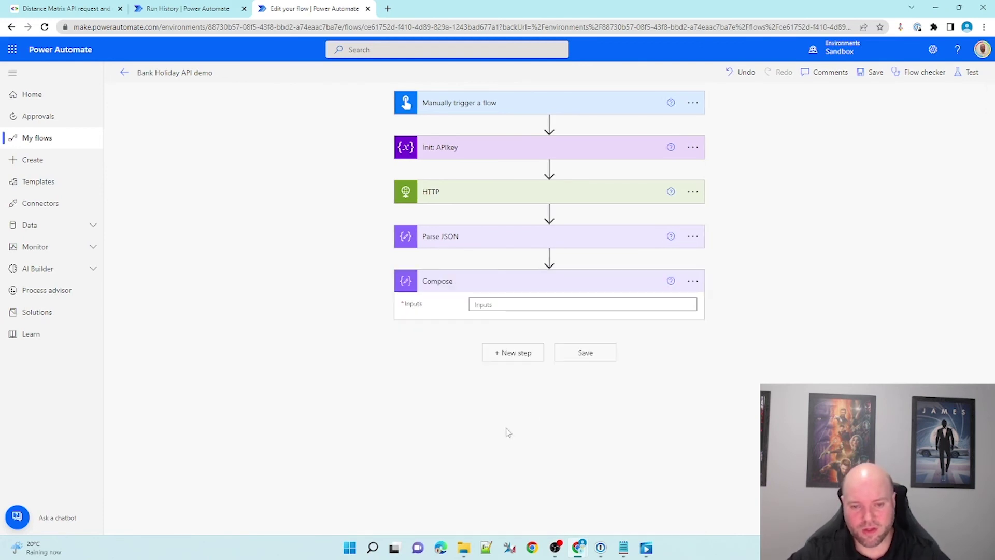
# - Bring up the dynamic content list for the Compose Inputs and browse the available values
pyautogui.click(491, 306)
pyautogui.click(671, 291)
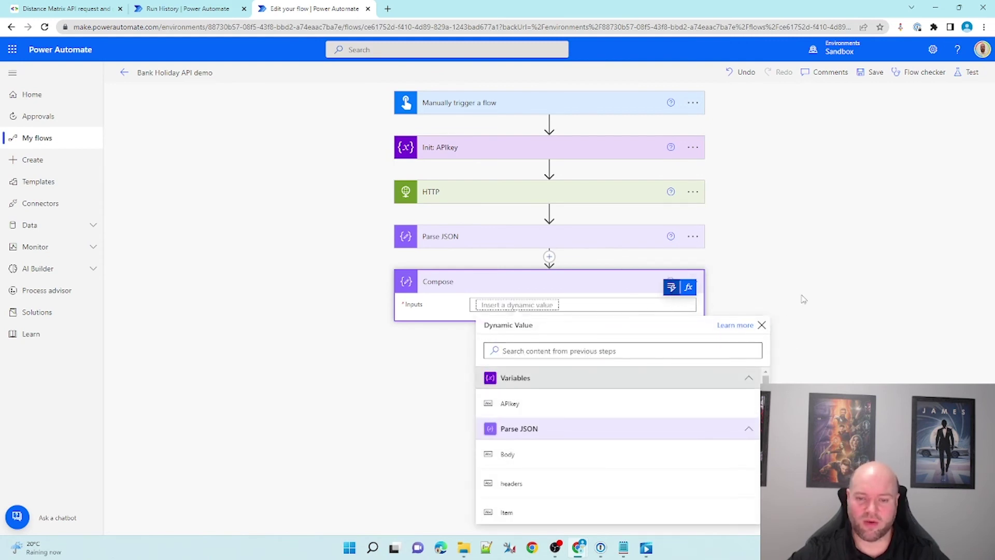
pyautogui.scroll(-2, 616, 461)
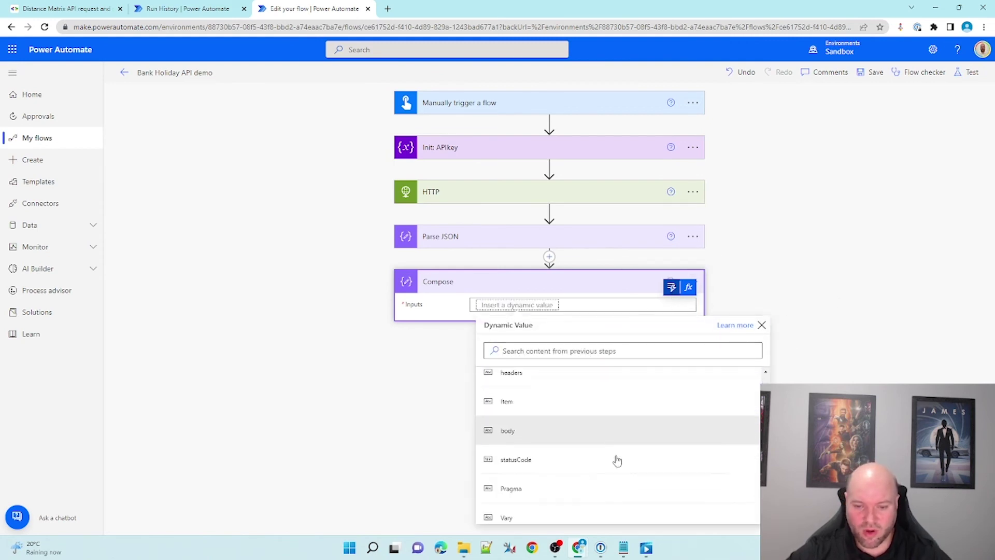
pyautogui.scroll(-5, 616, 460)
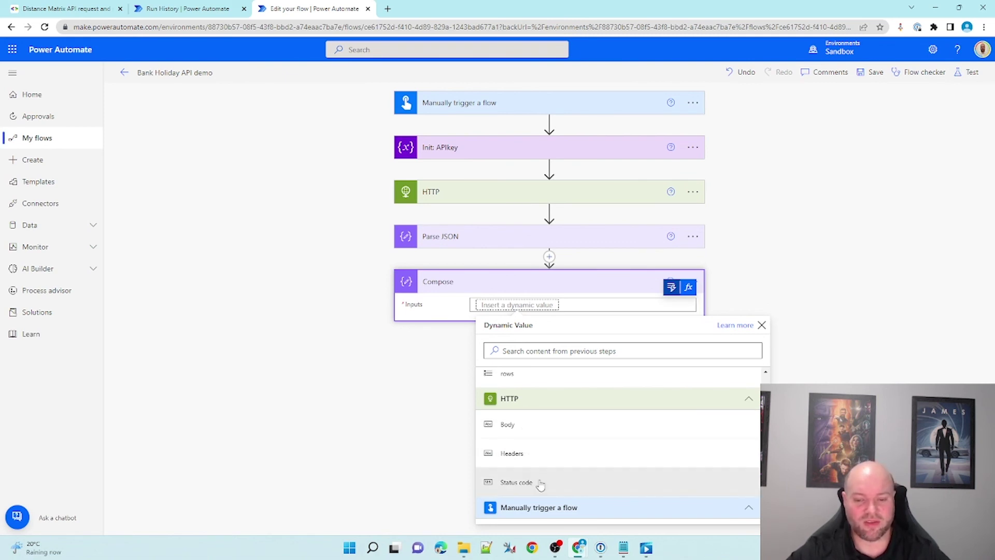
pyautogui.scroll(10, 566, 467)
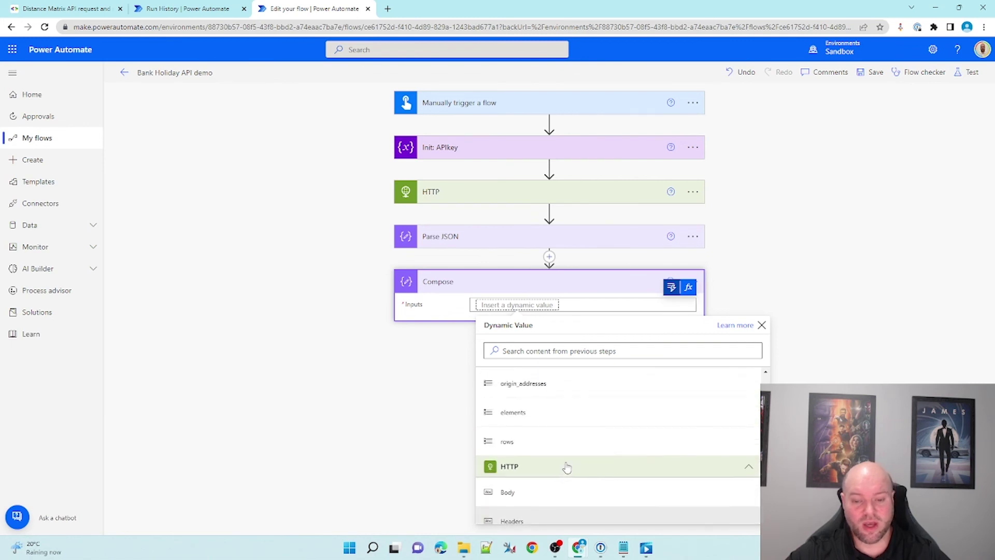
pyautogui.scroll(10, 567, 467)
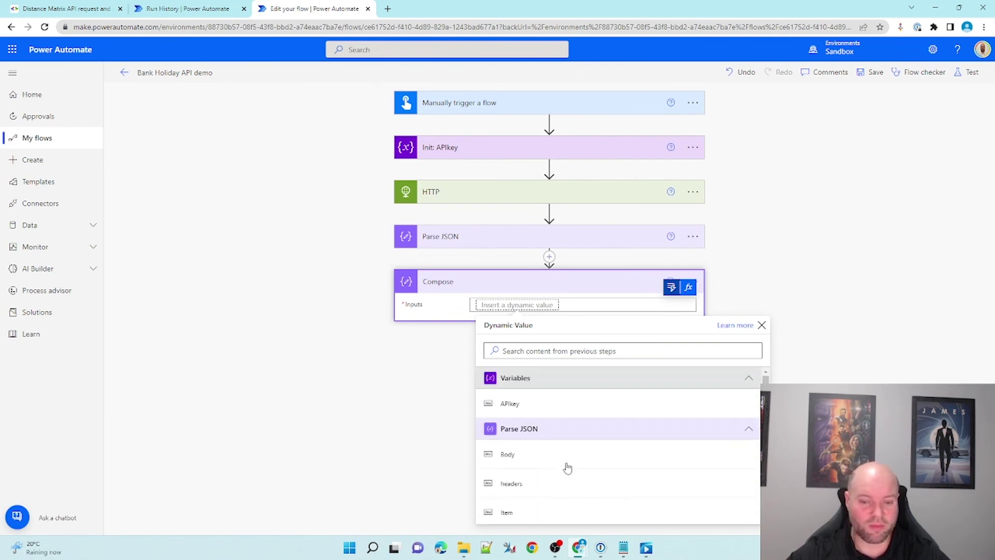
pyautogui.scroll(-2, 517, 438)
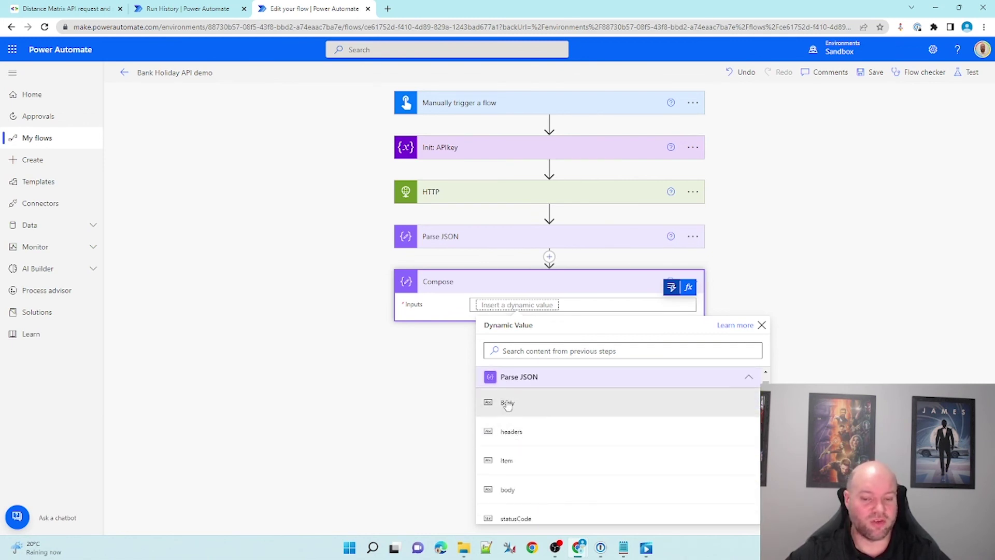
pyautogui.scroll(-2, 513, 435)
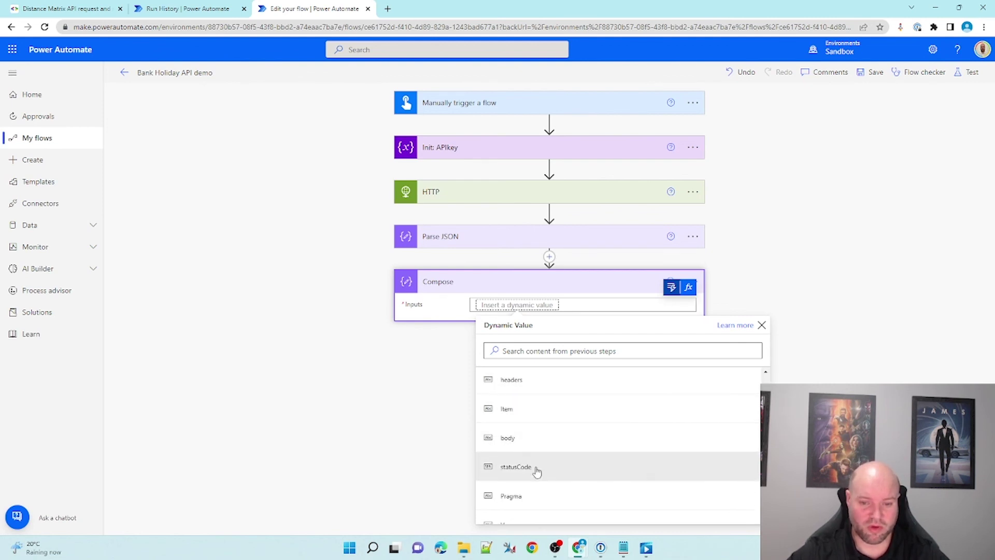
pyautogui.scroll(-5, 521, 430)
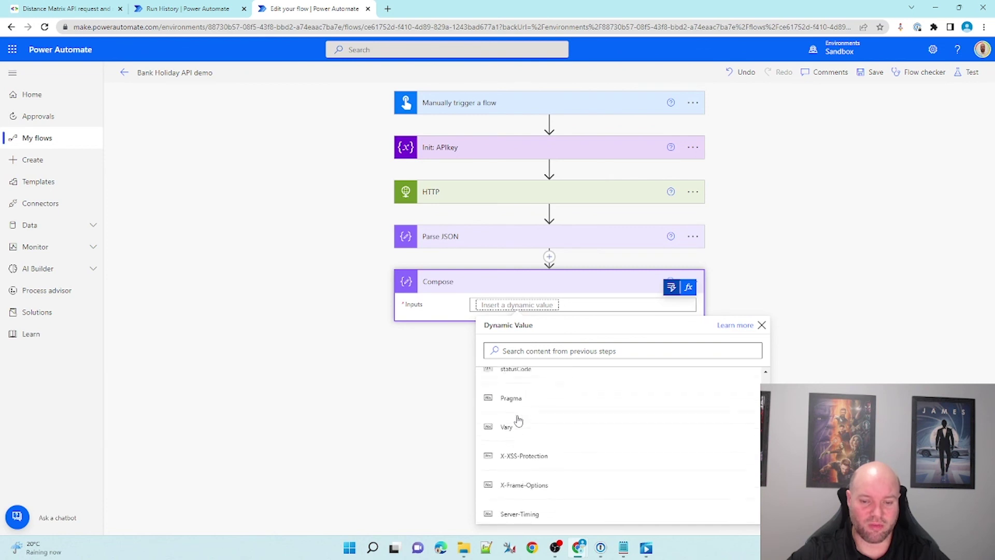
pyautogui.scroll(-6, 524, 433)
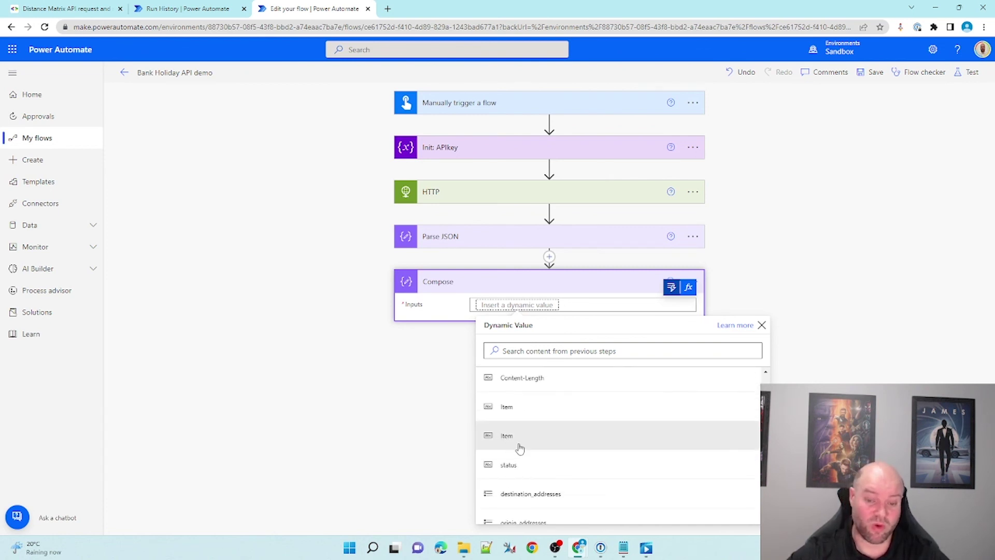
pyautogui.scroll(-3, 521, 443)
pyautogui.scroll(-2, 521, 435)
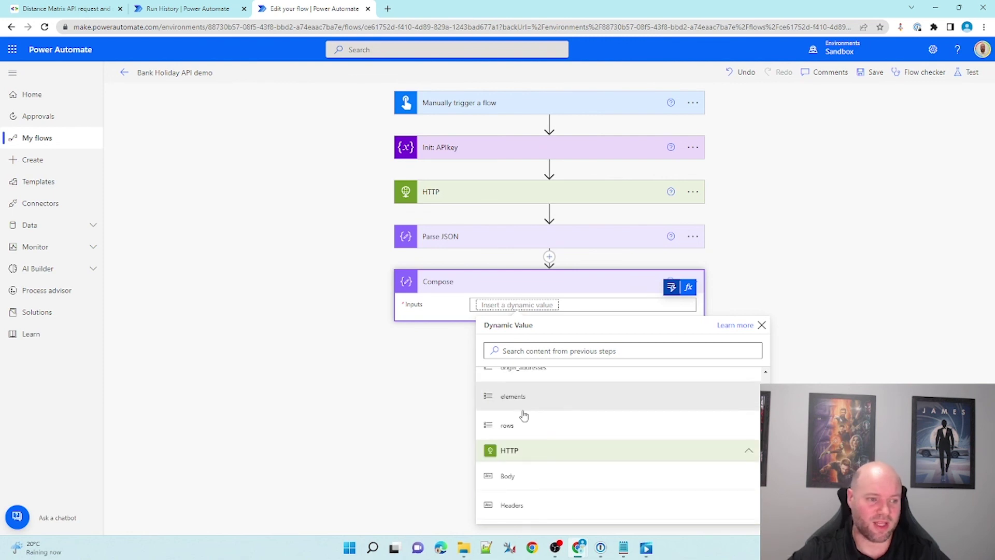